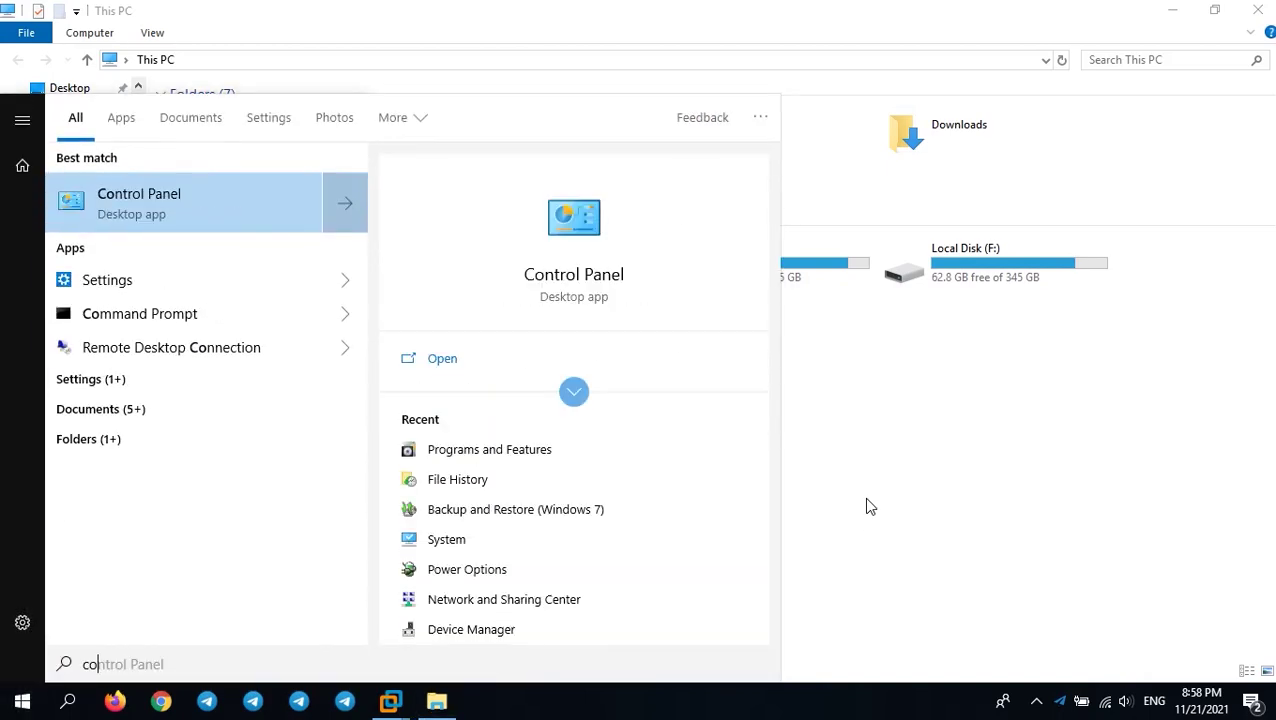
Open Control Panel maximized and switch it to Category view
key(Return)
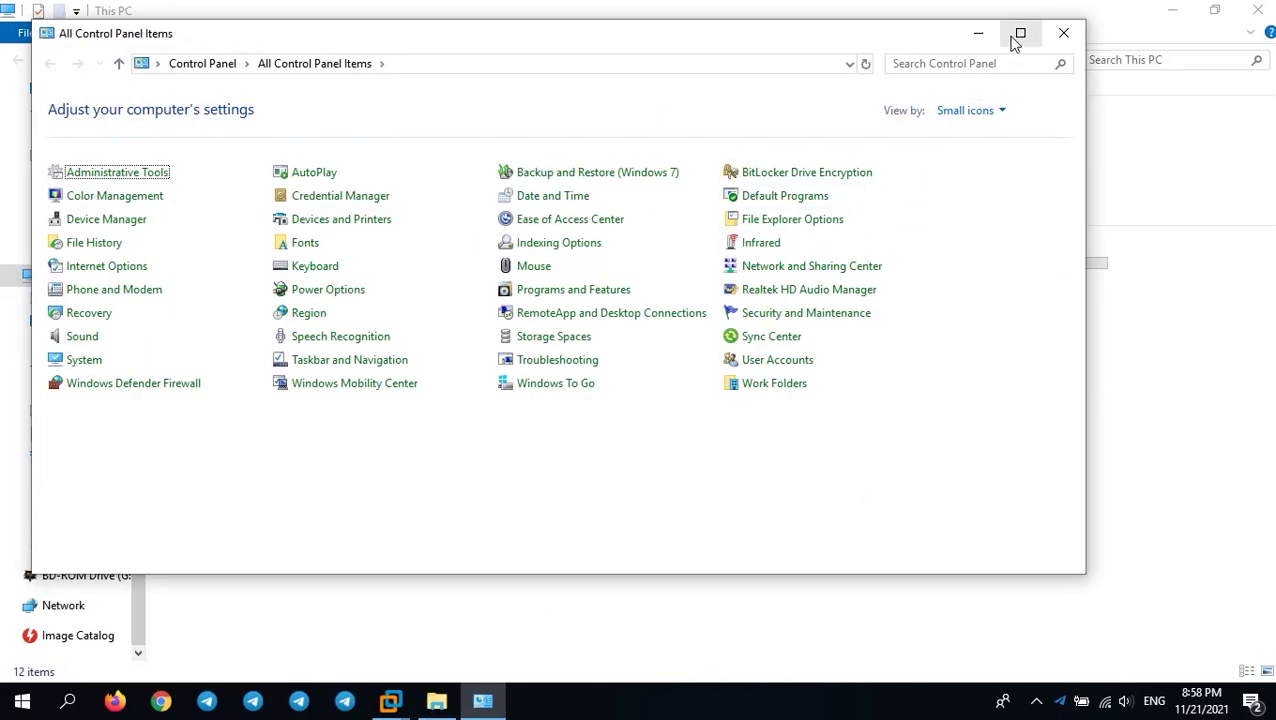
click(1018, 35)
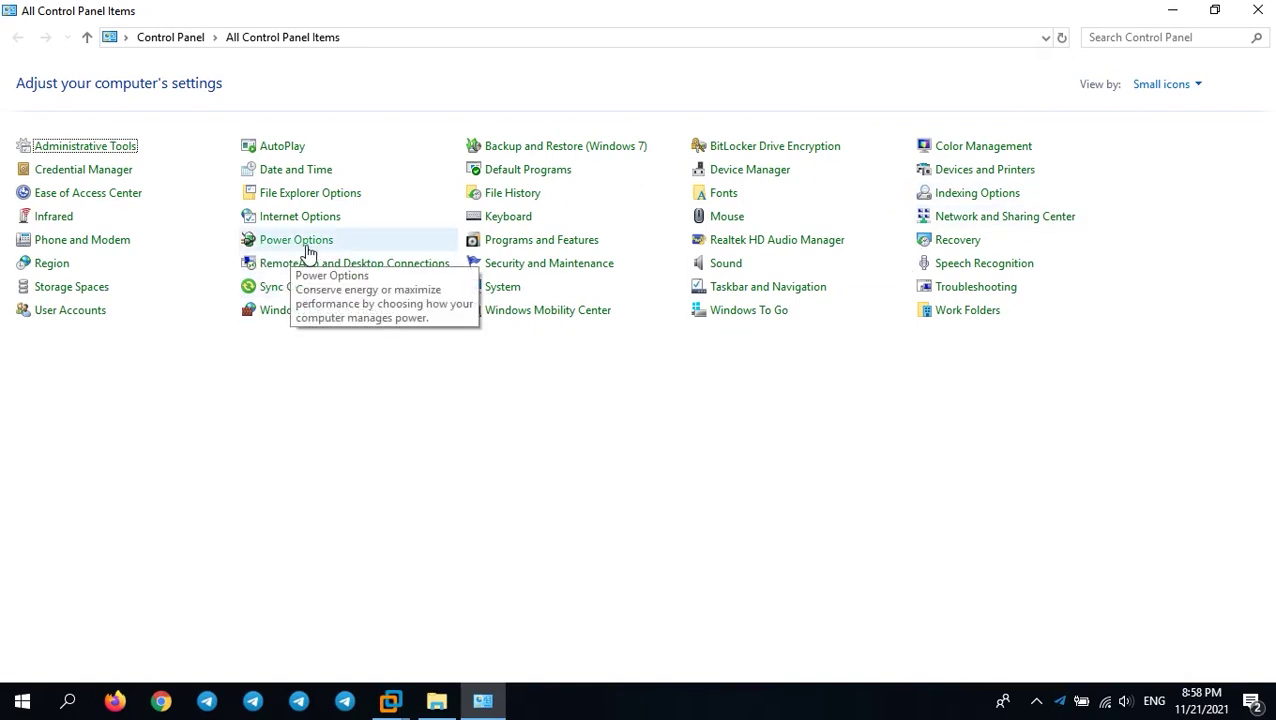
click(1158, 88)
click(1150, 118)
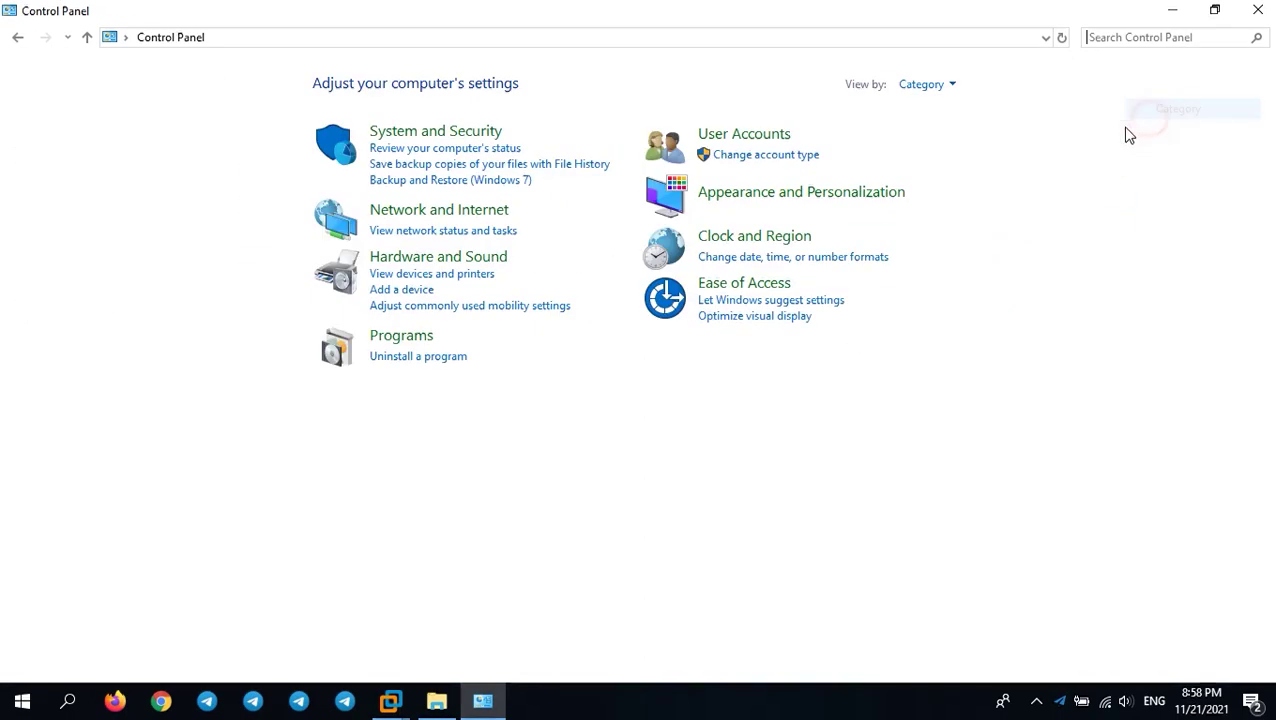
Turn off fast startup in Power Options' power button settings, save, and close the window
click(492, 134)
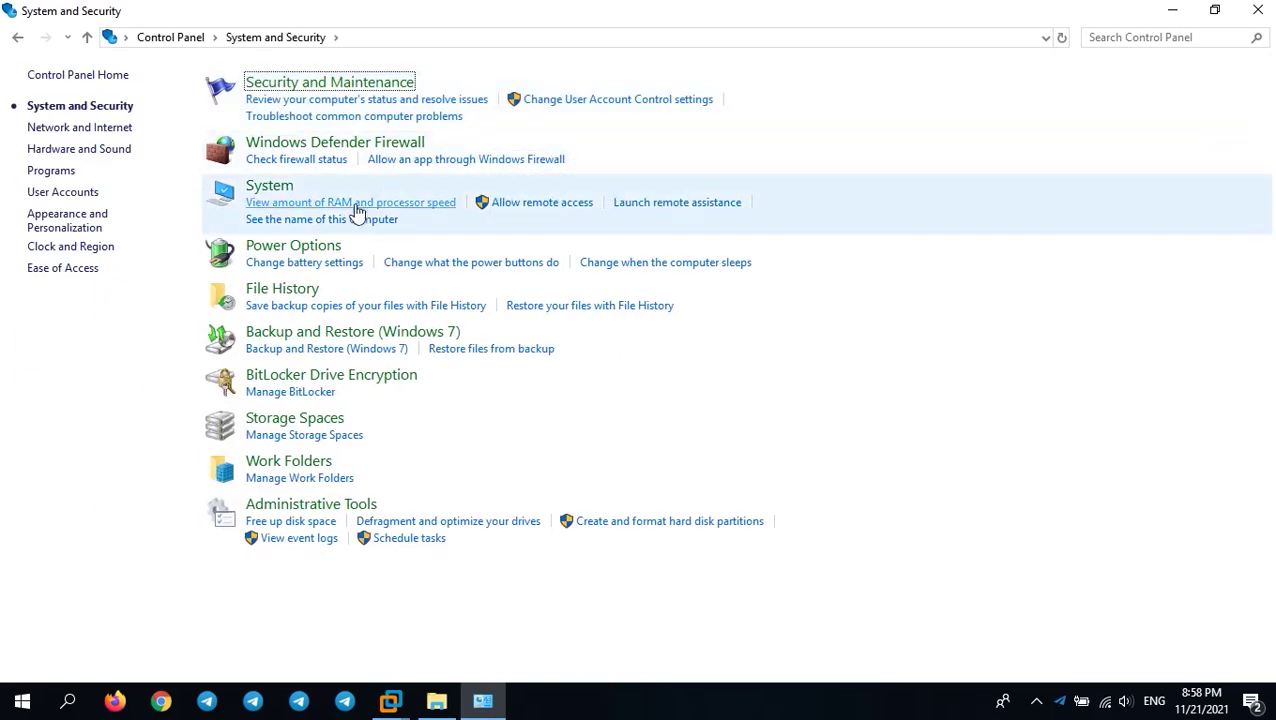
click(289, 250)
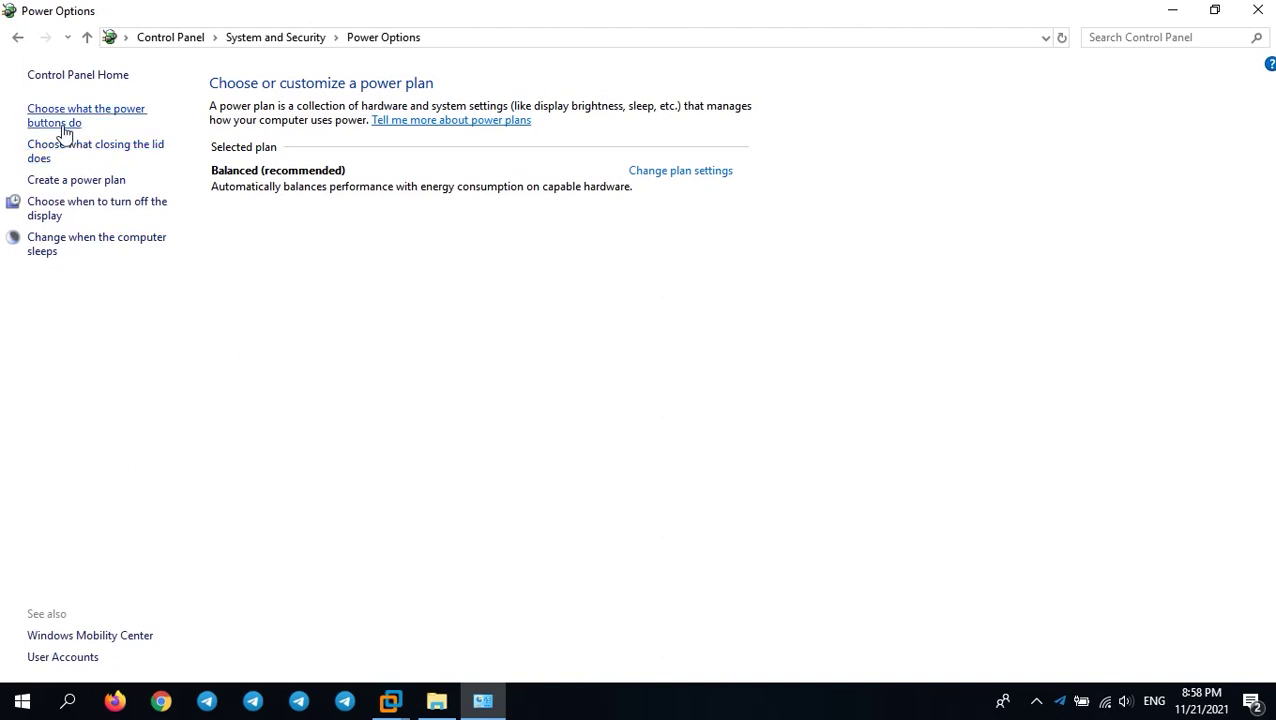
click(64, 130)
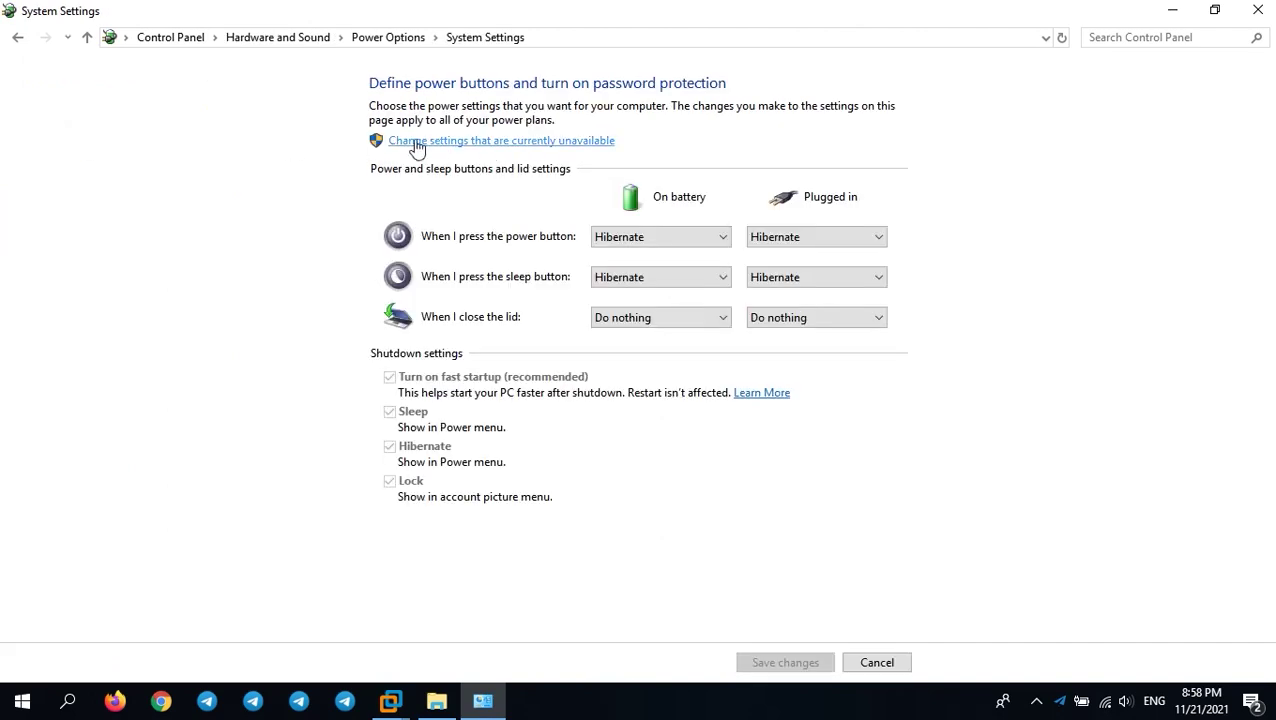
click(519, 142)
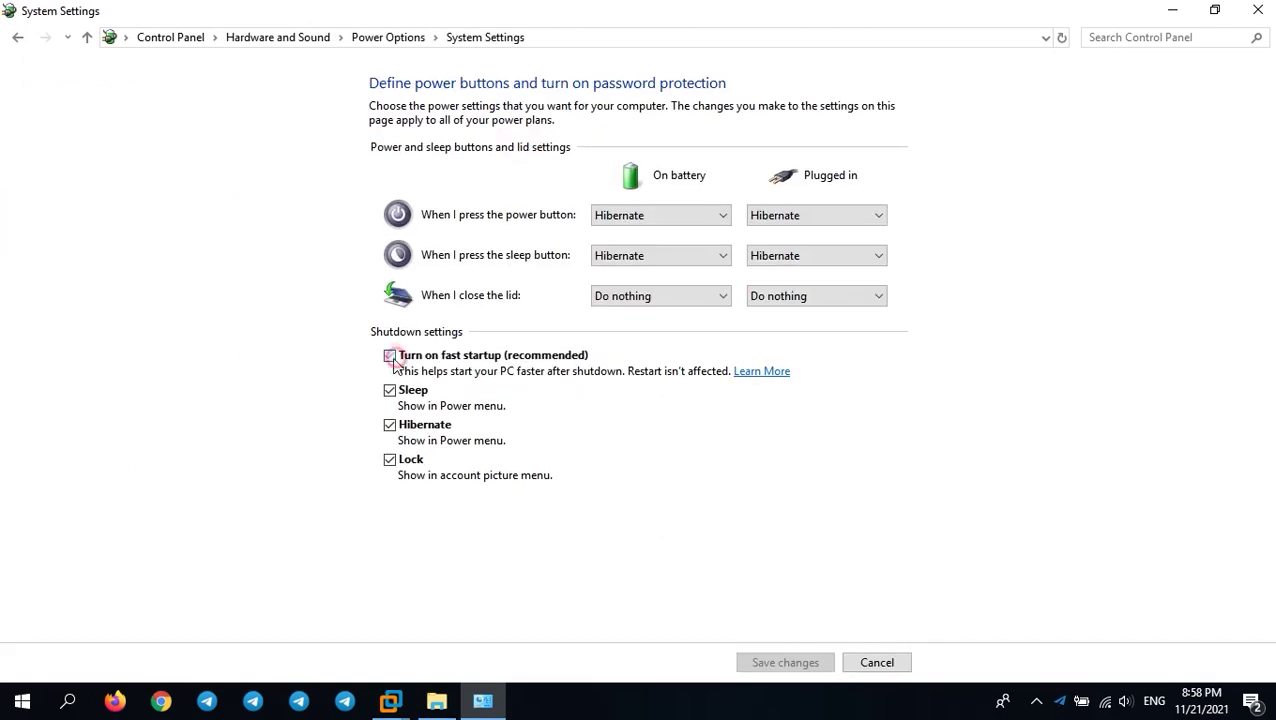
click(812, 663)
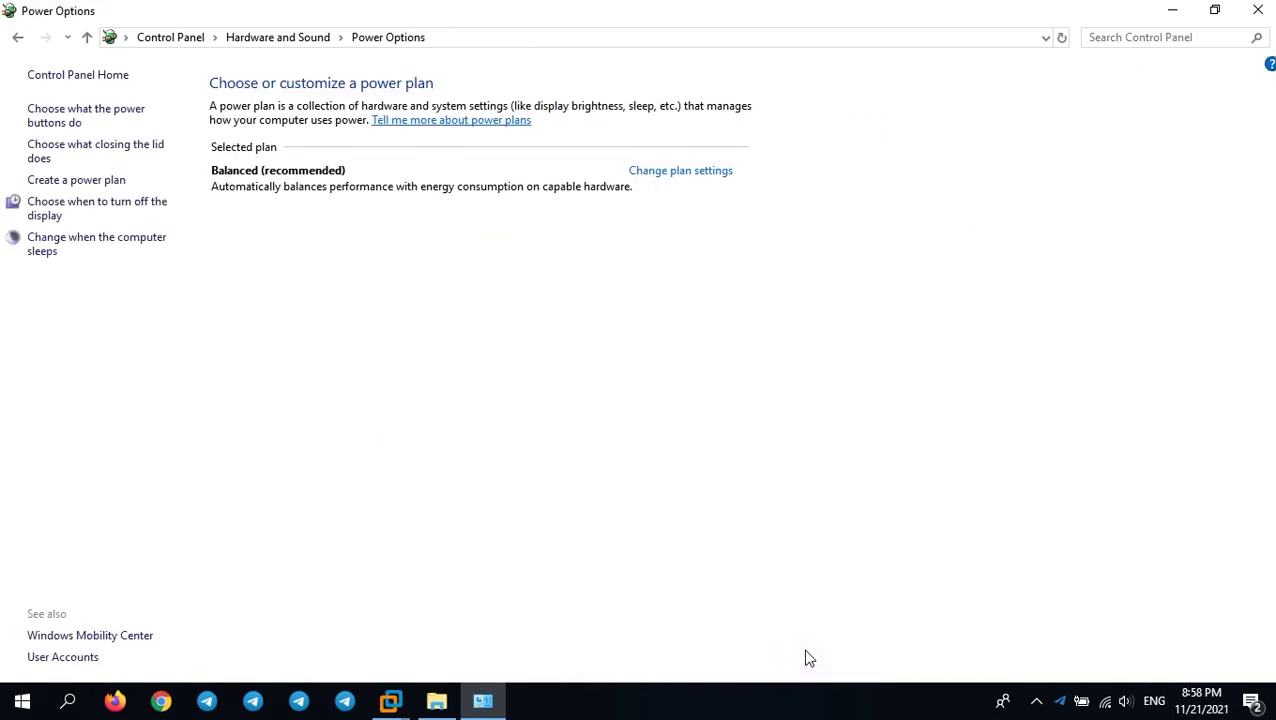
click(1257, 10)
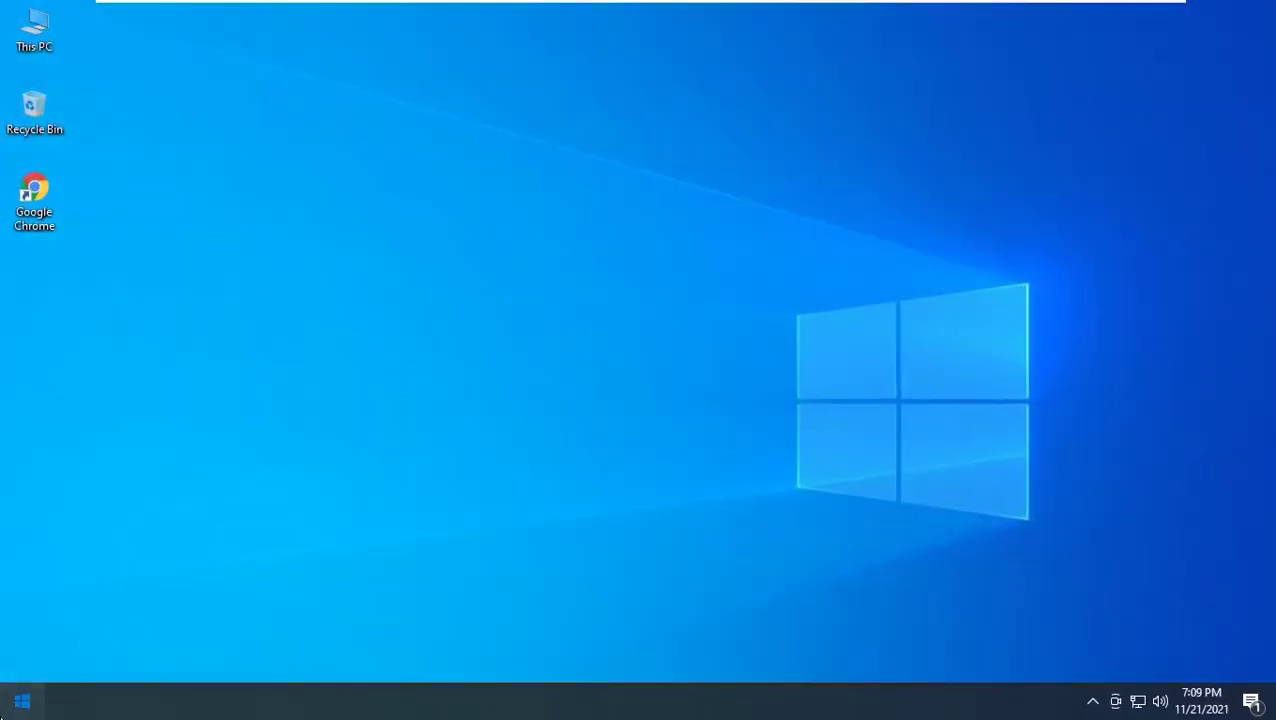
Stop the App Readiness service from its properties in Services, then close Services
click(5, 706)
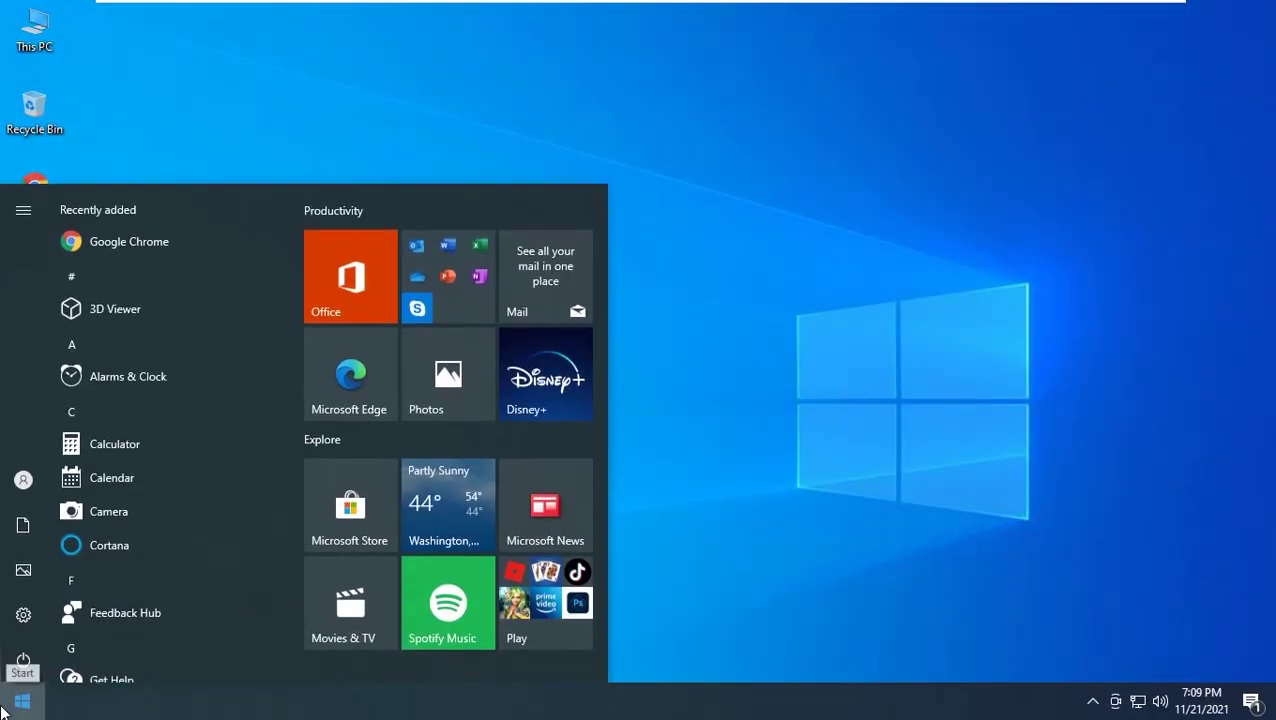
text(ser)
key(Return)
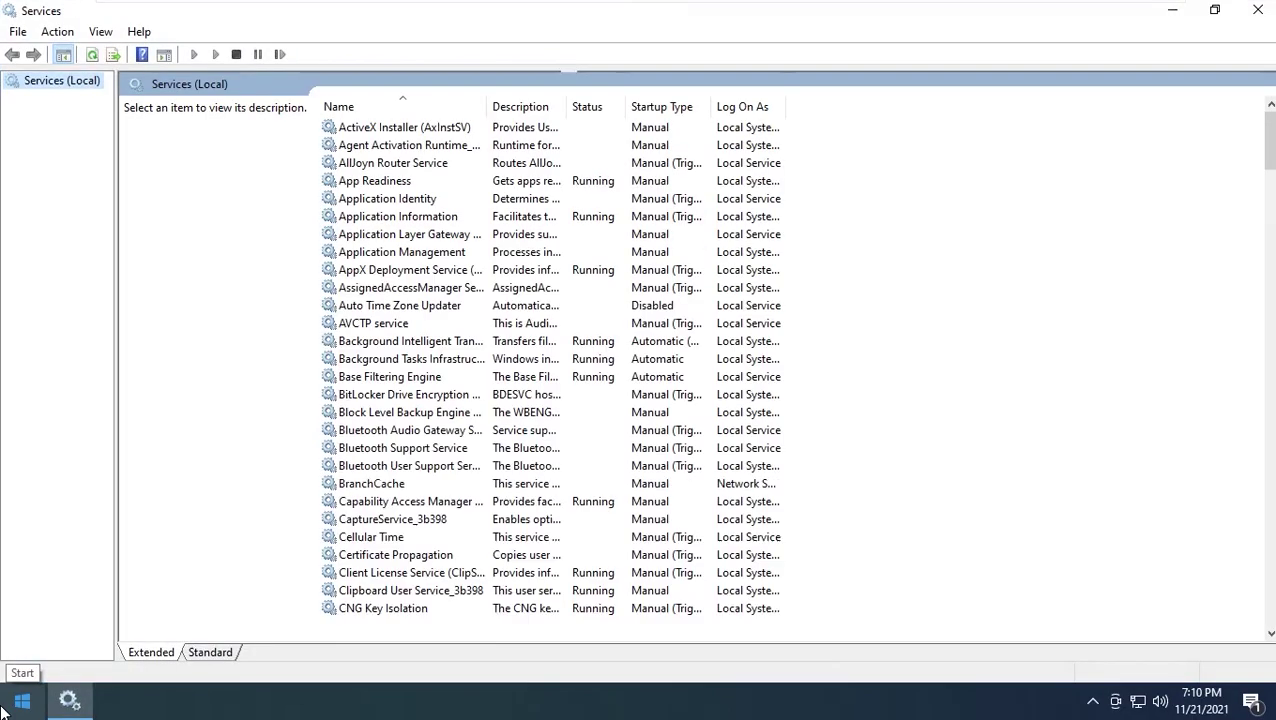
click(392, 183)
double_click(680, 182)
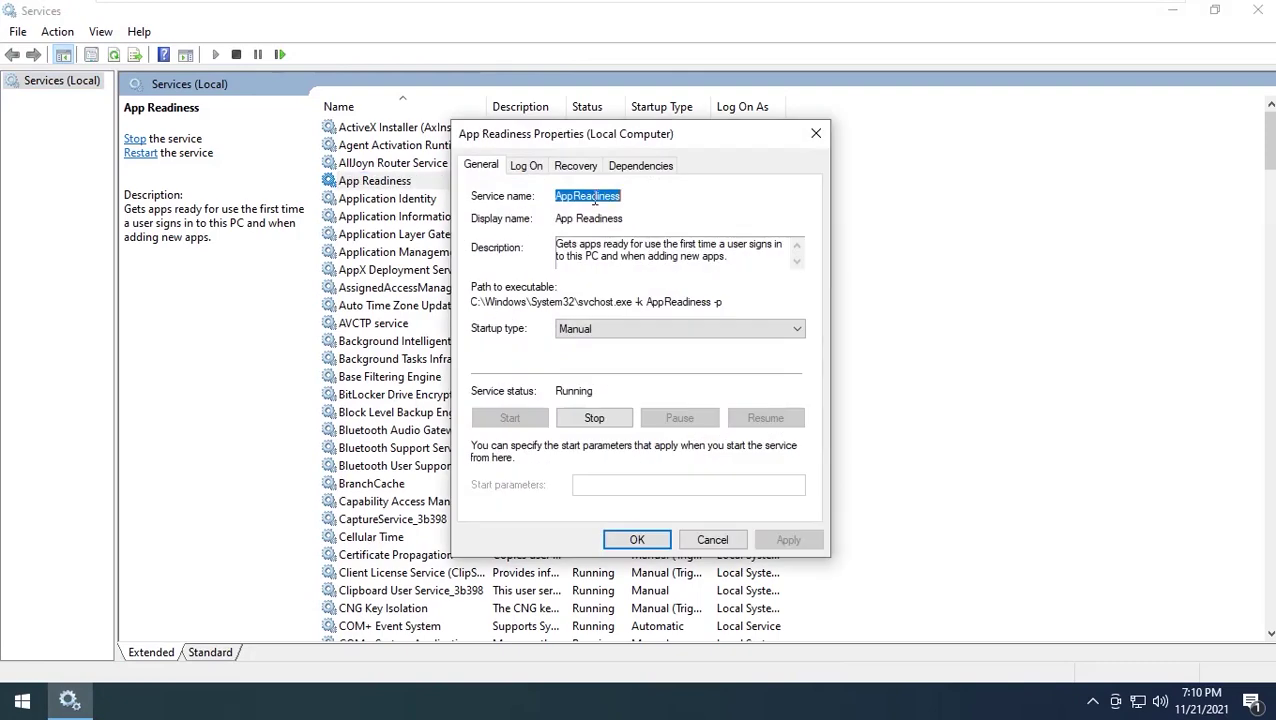
click(598, 424)
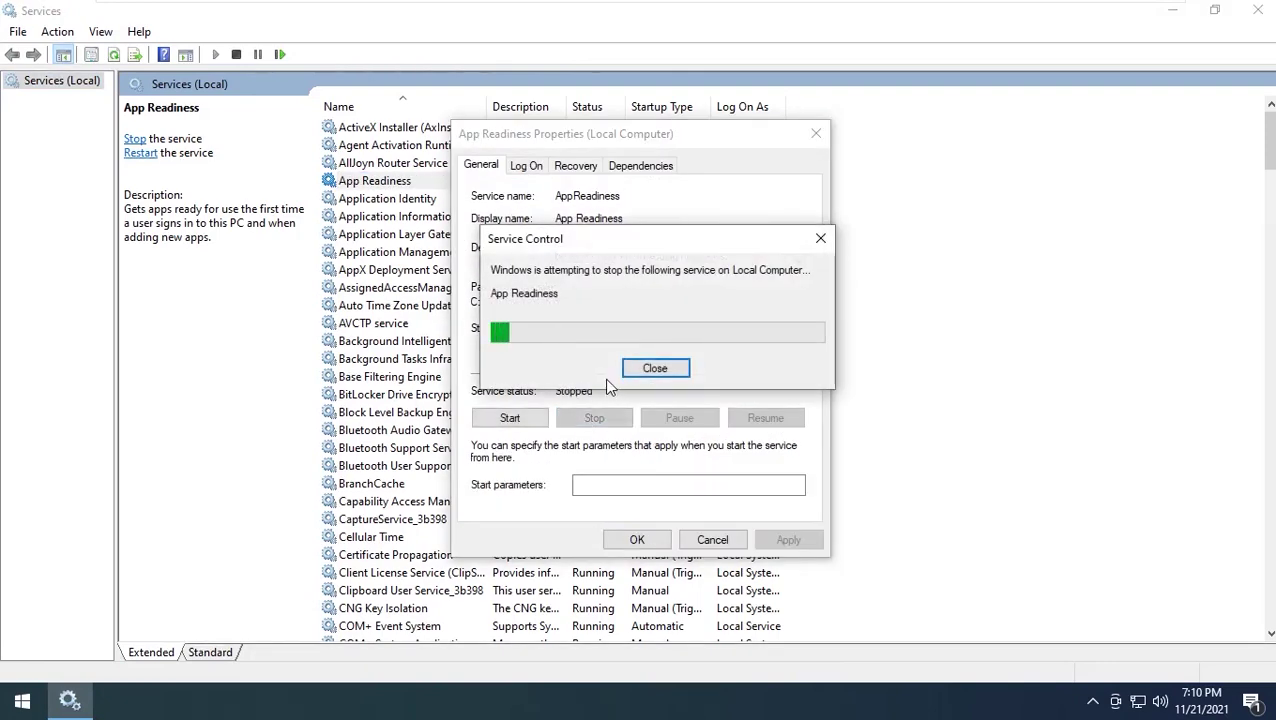
click(617, 540)
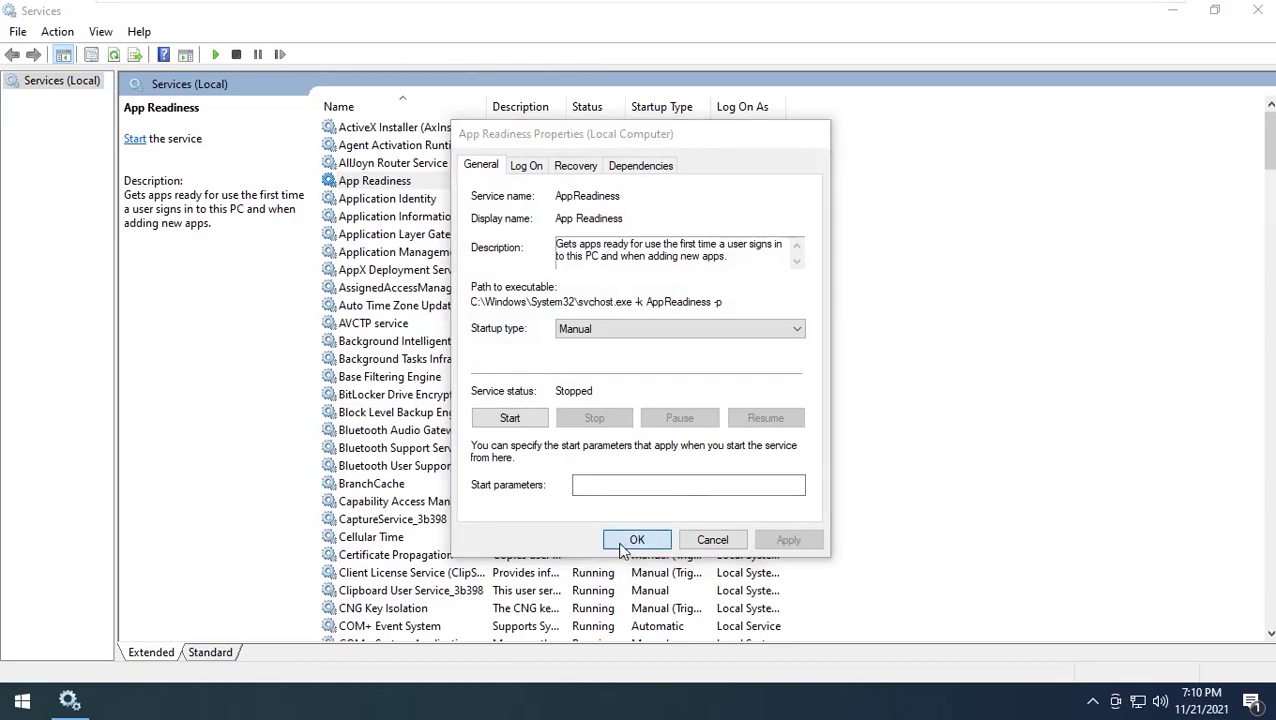
click(1255, 14)
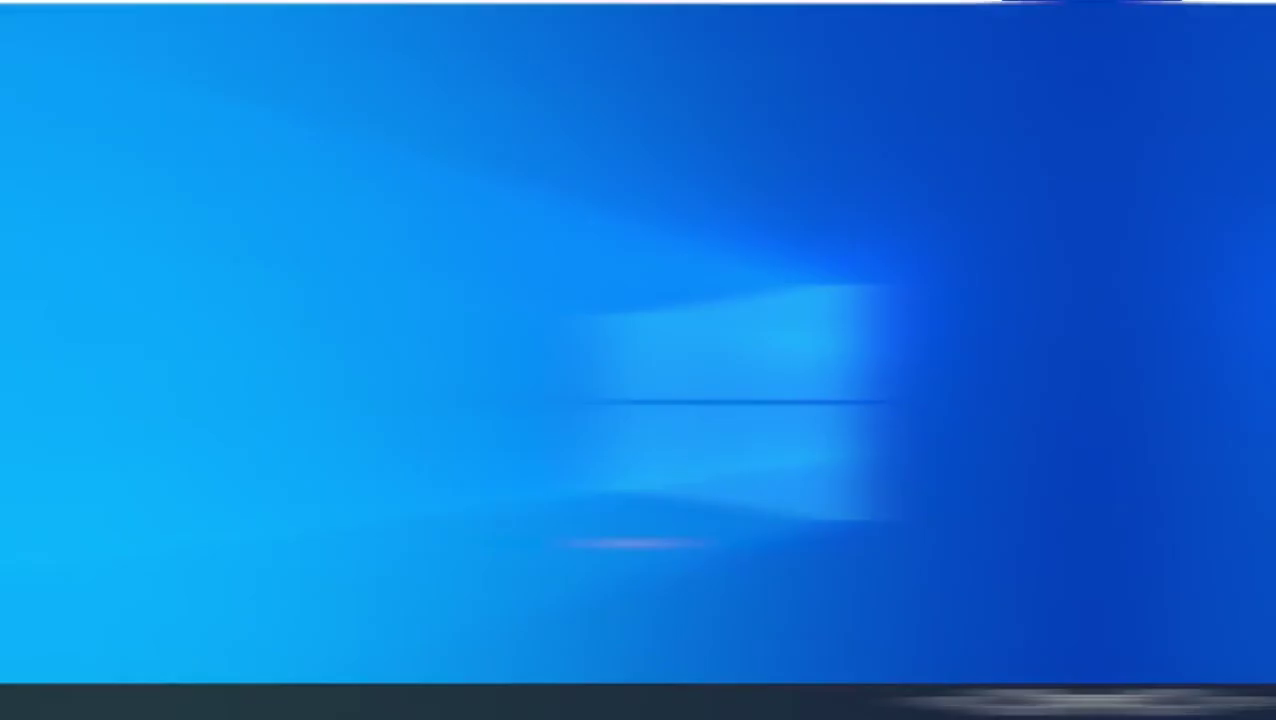
Launch Command Prompt as administrator and approve the UAC prompt
key(super)
text(cmd)
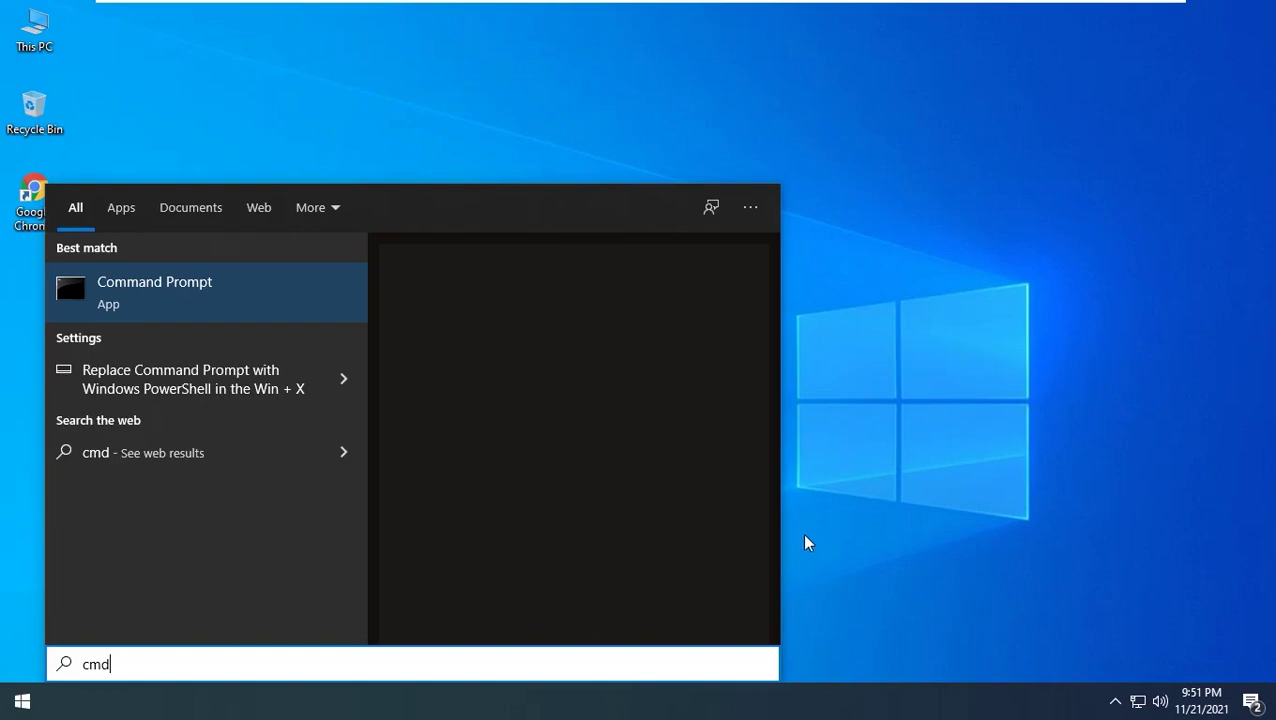
click(494, 472)
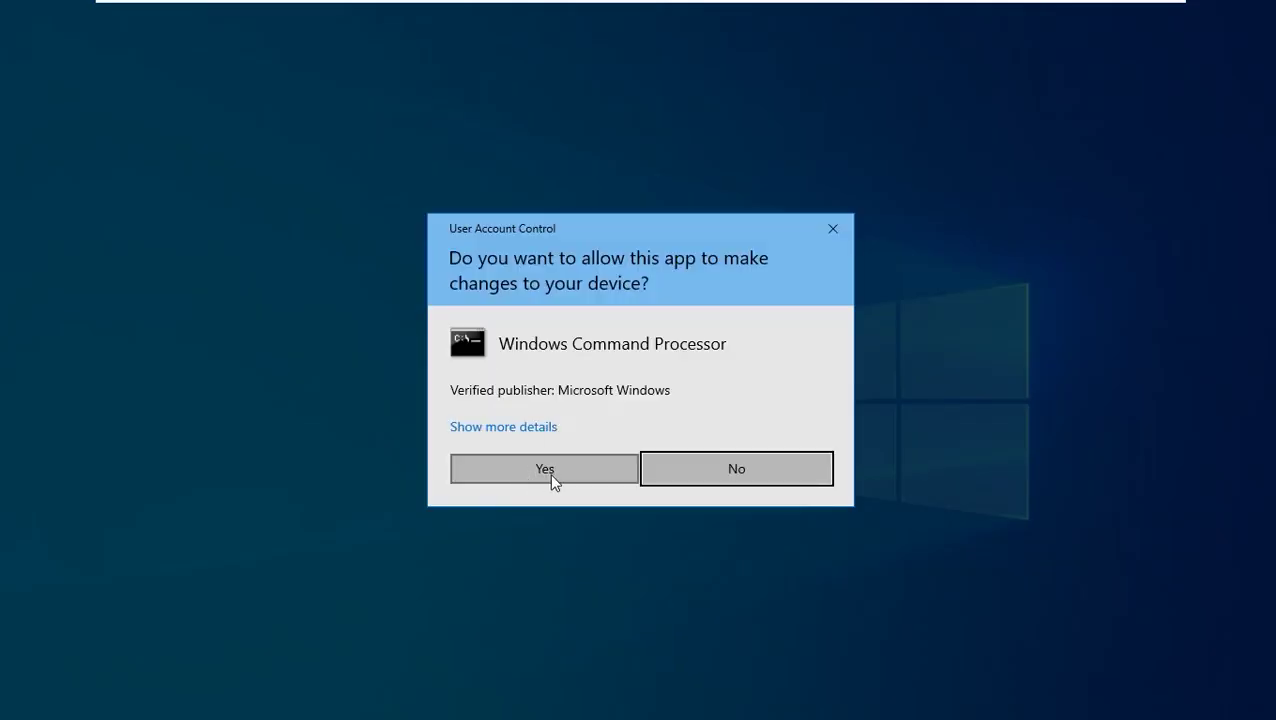
click(557, 473)
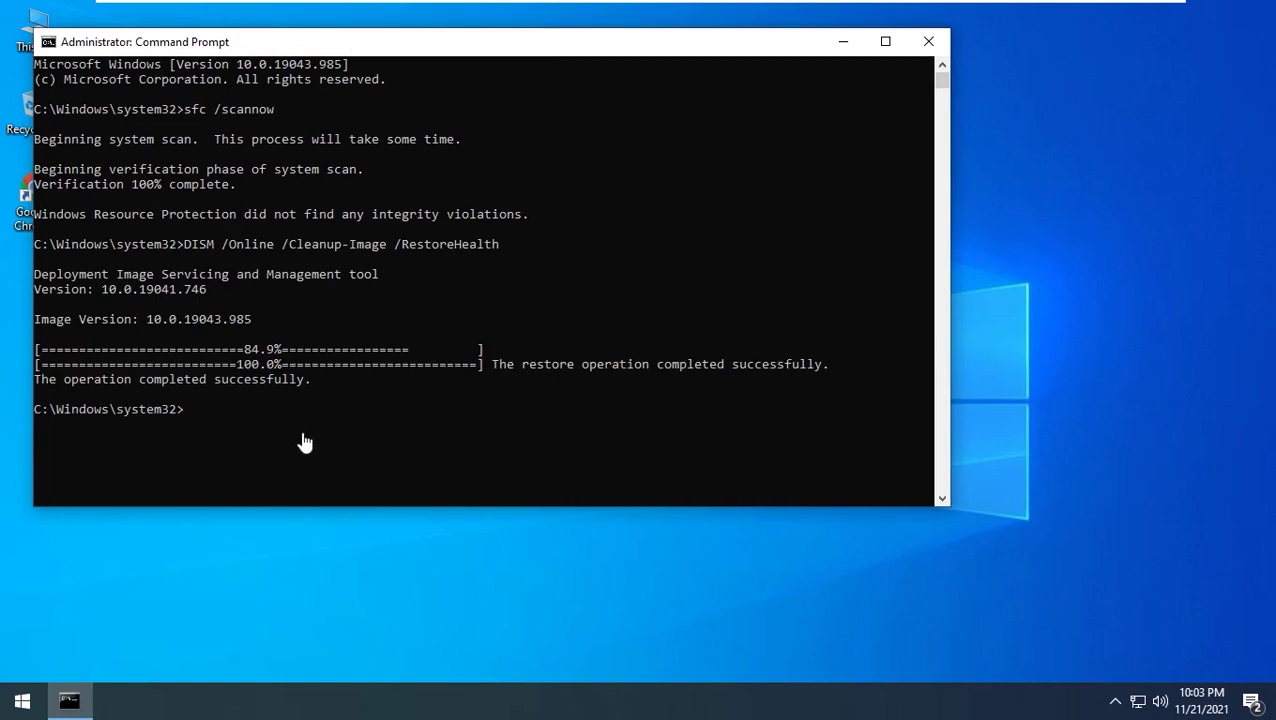
Run Dism /Online /Cleanup-Image /CheckHealth, then start the /ScanHealth scan
text(Dism /Online /Cleanup-Image /CheckHealth)
key(Return)
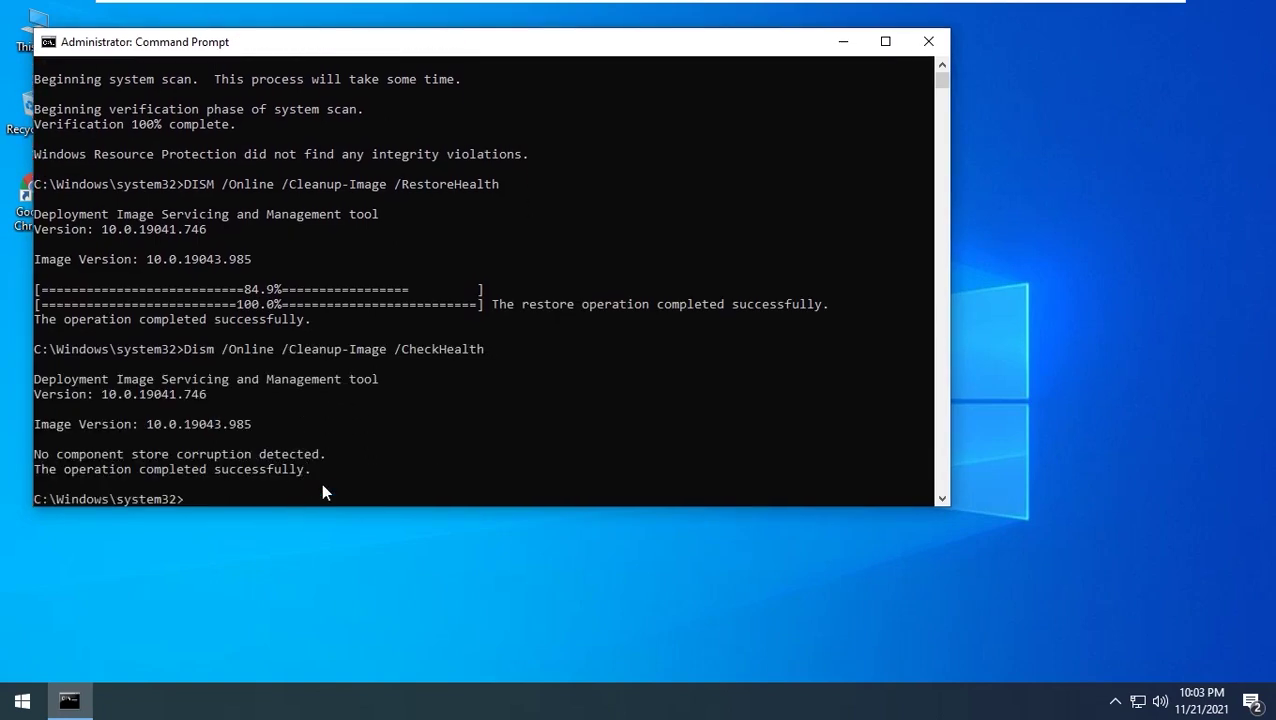
text(Dism /Online /Cleanup-Image /ScanHealth)
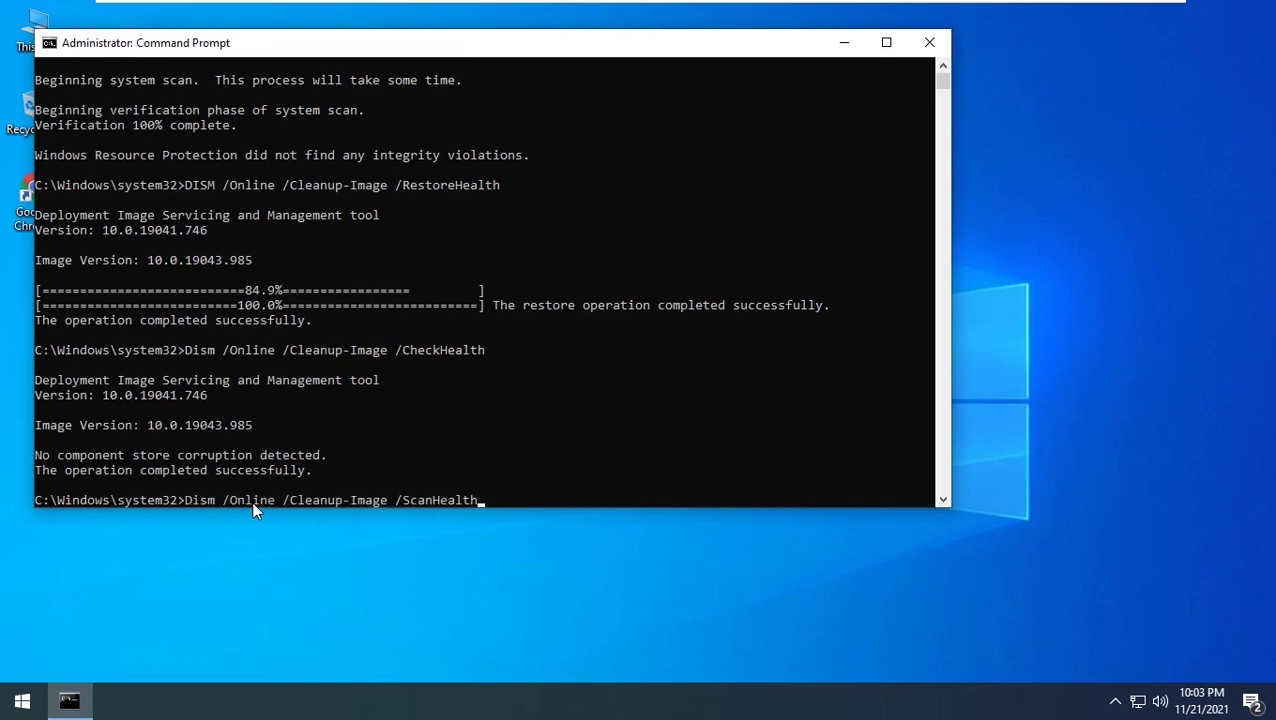
key(Return)
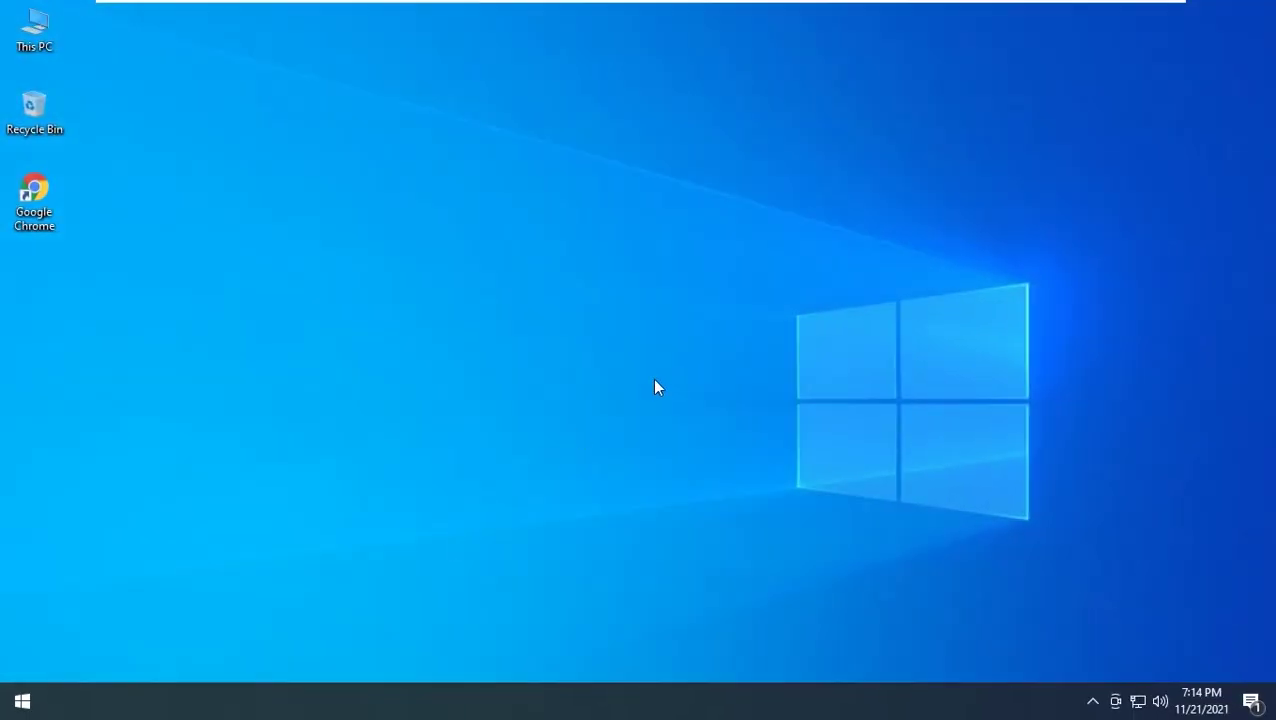
Open Task Manager, locate Shell Infrastructure Host, and cancel ending the process
key(ctrl+shift+Escape)
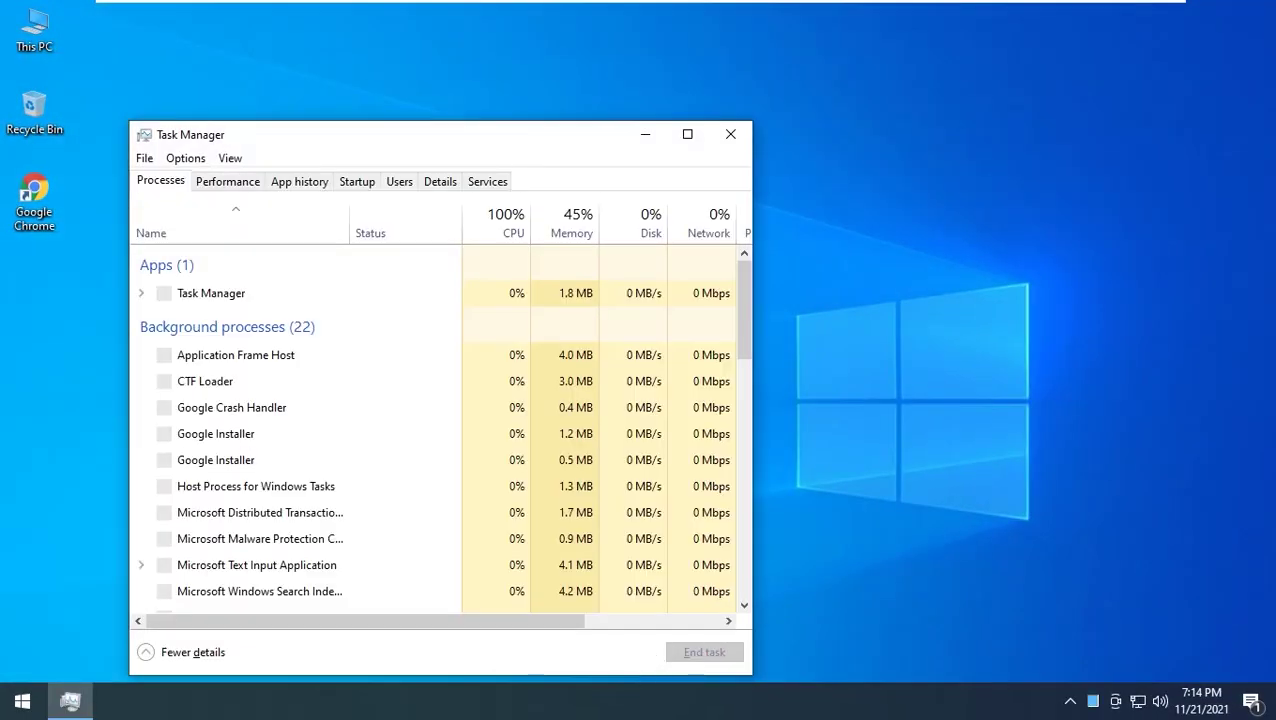
right_click(670, 702)
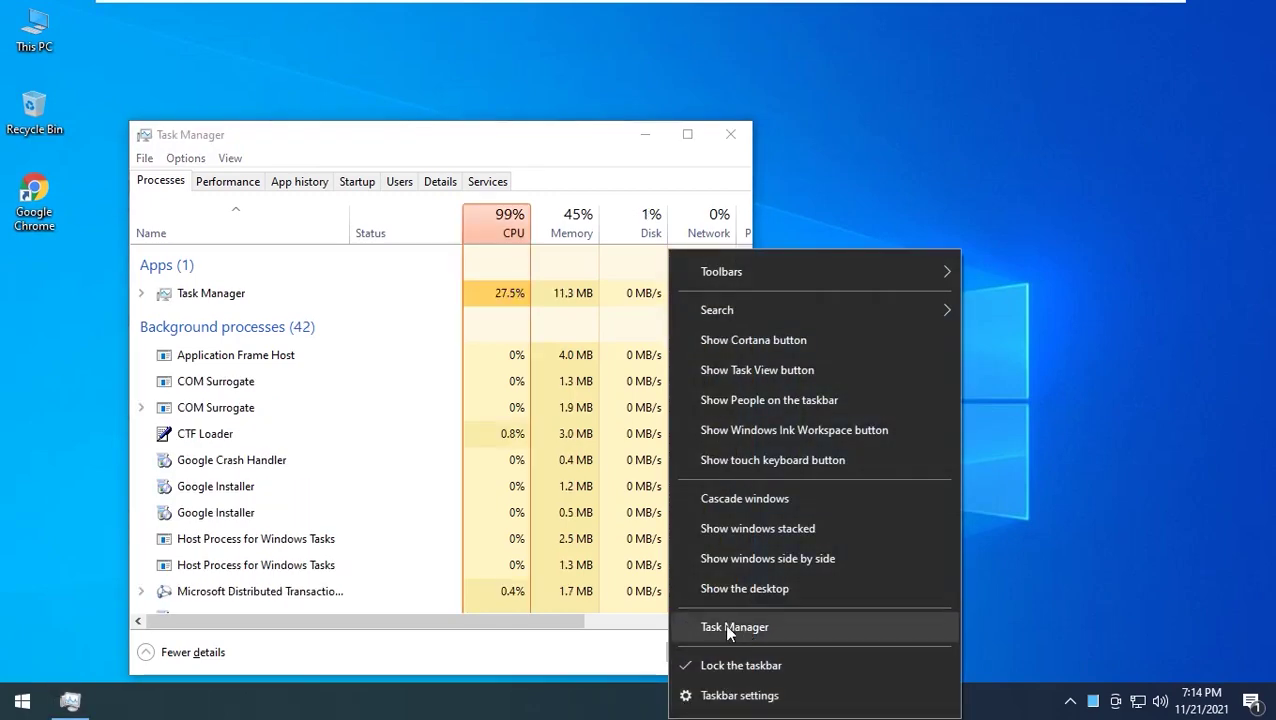
click(535, 137)
scroll(366, 484, down, 1)
scroll(366, 482, down, 2)
scroll(364, 470, up, 2)
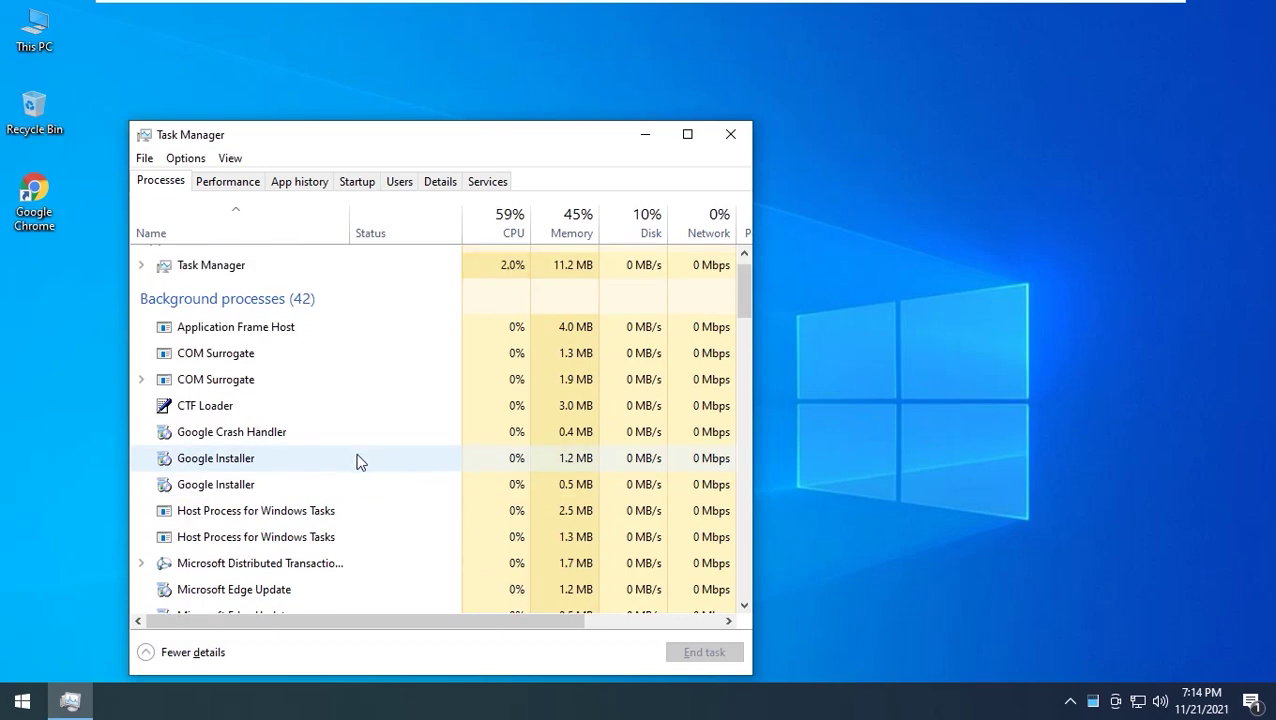
key(s)
scroll(355, 500, down, 2)
scroll(350, 515, down, 13)
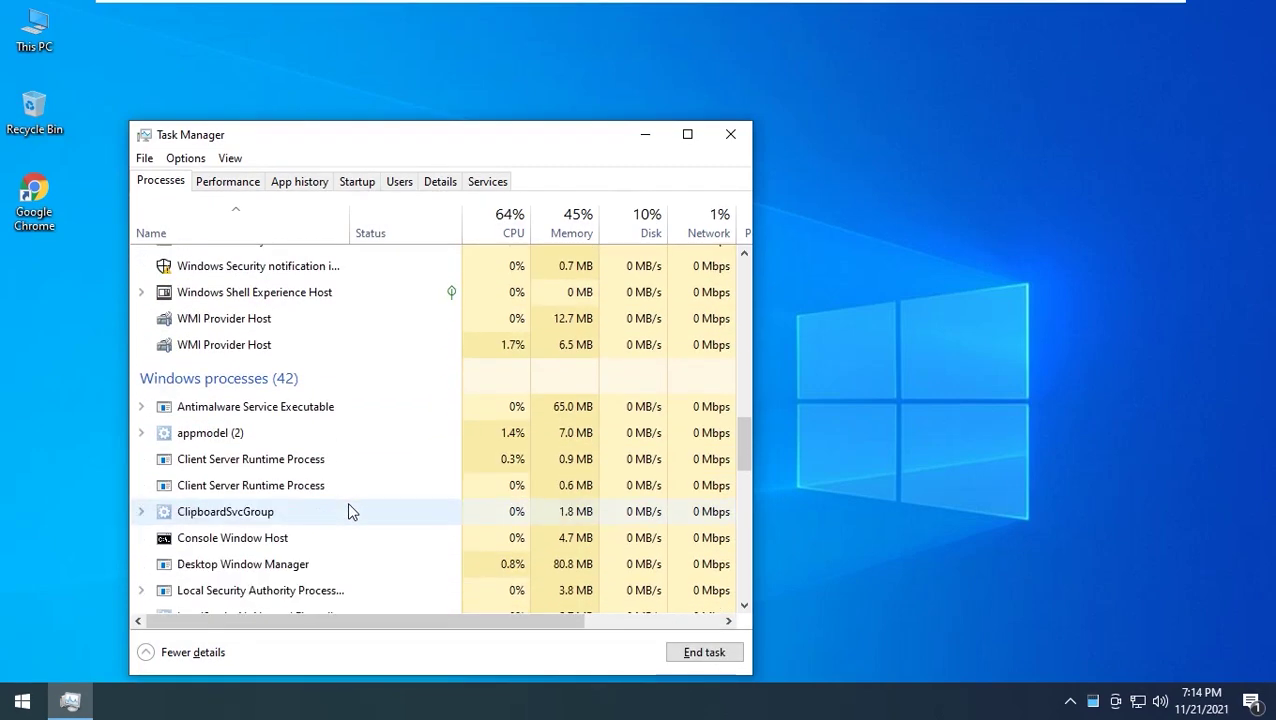
scroll(350, 510, down, 6)
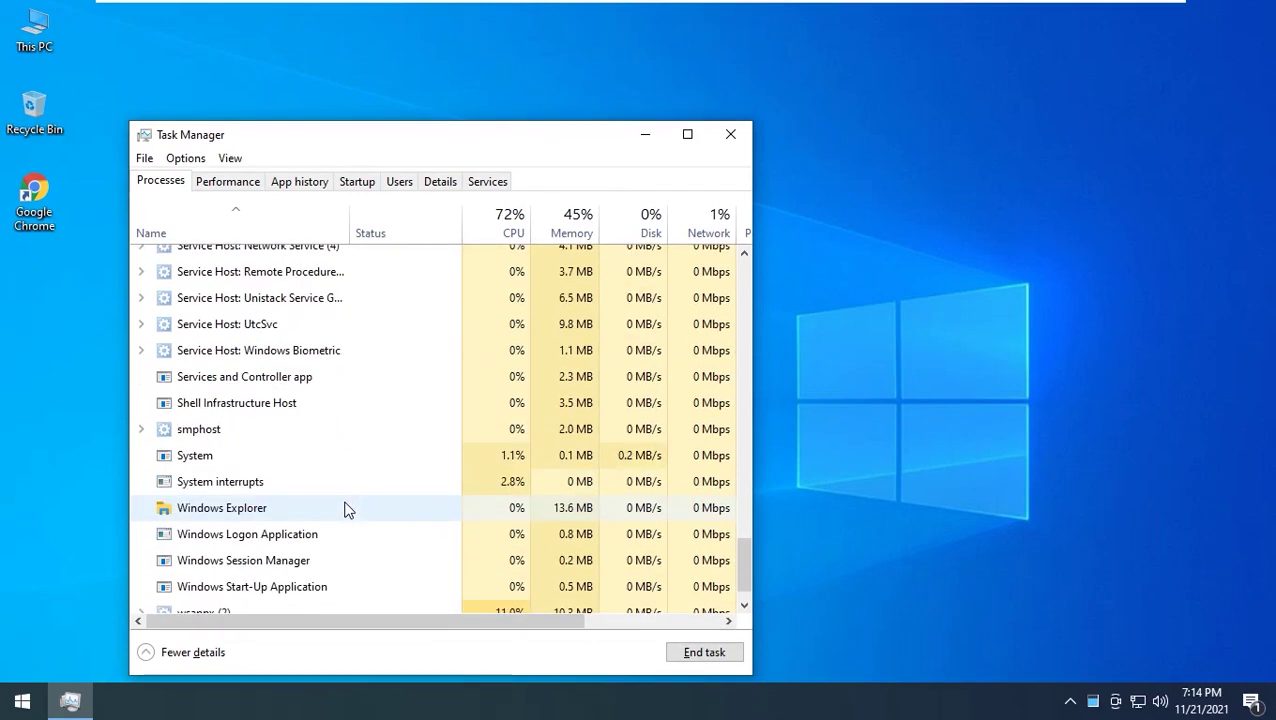
click(700, 652)
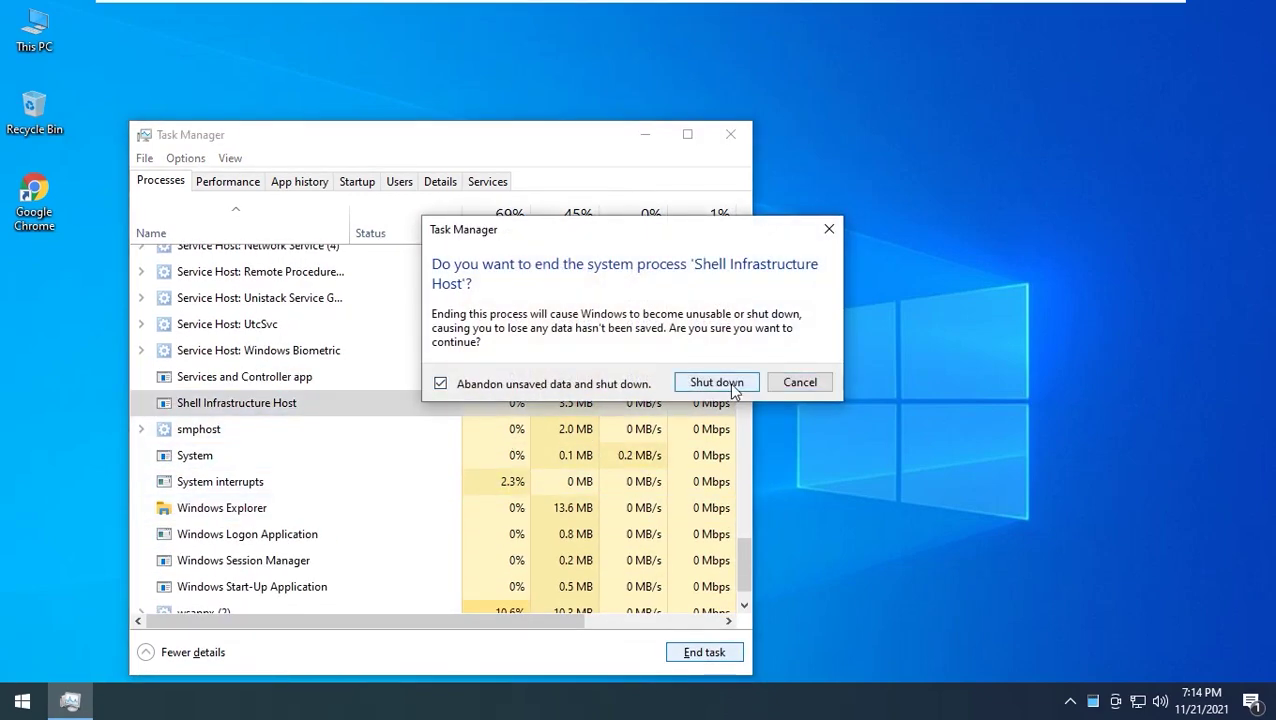
click(799, 383)
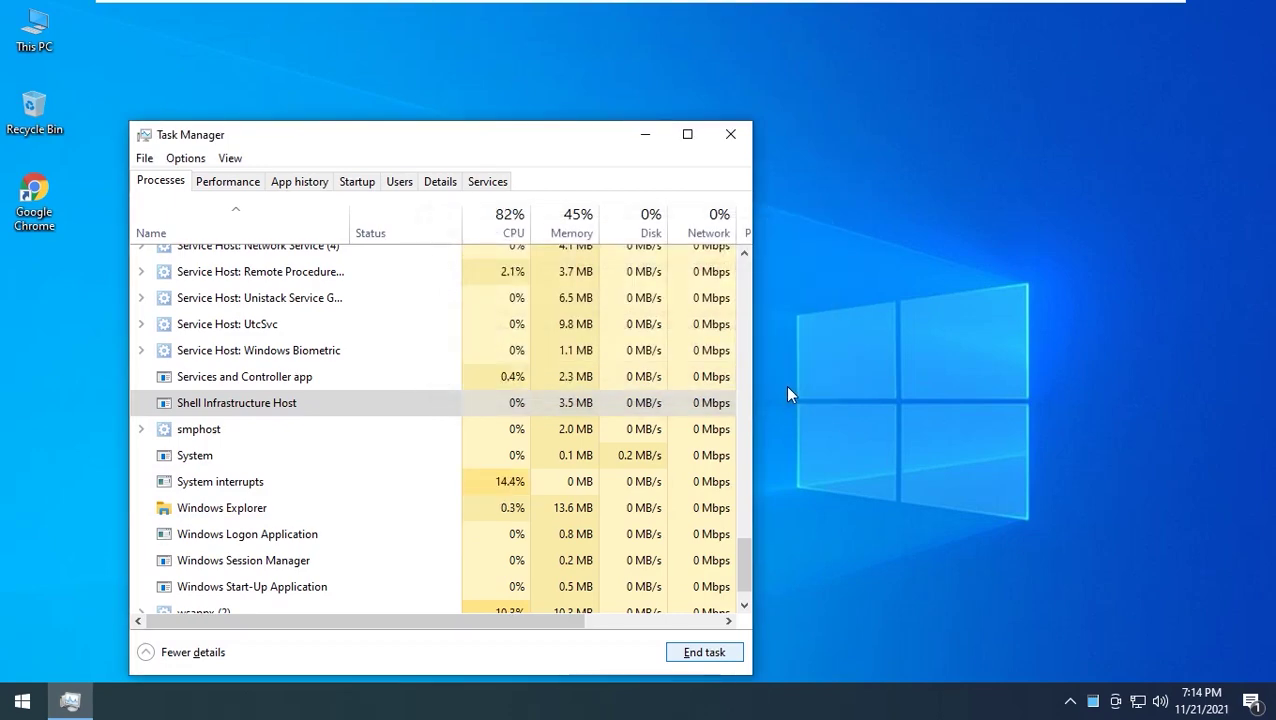
Open File > Run new task and start entering sihost in the Open field
click(173, 165)
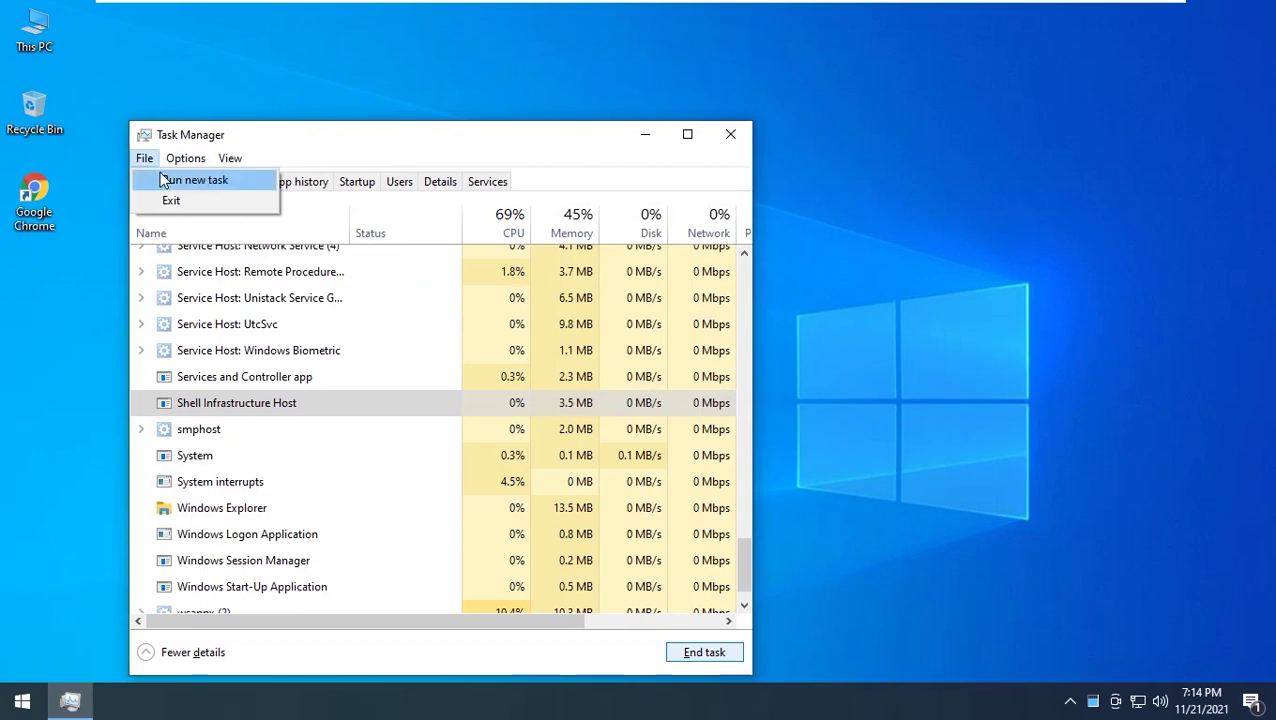
click(165, 176)
text(sihost.exe)
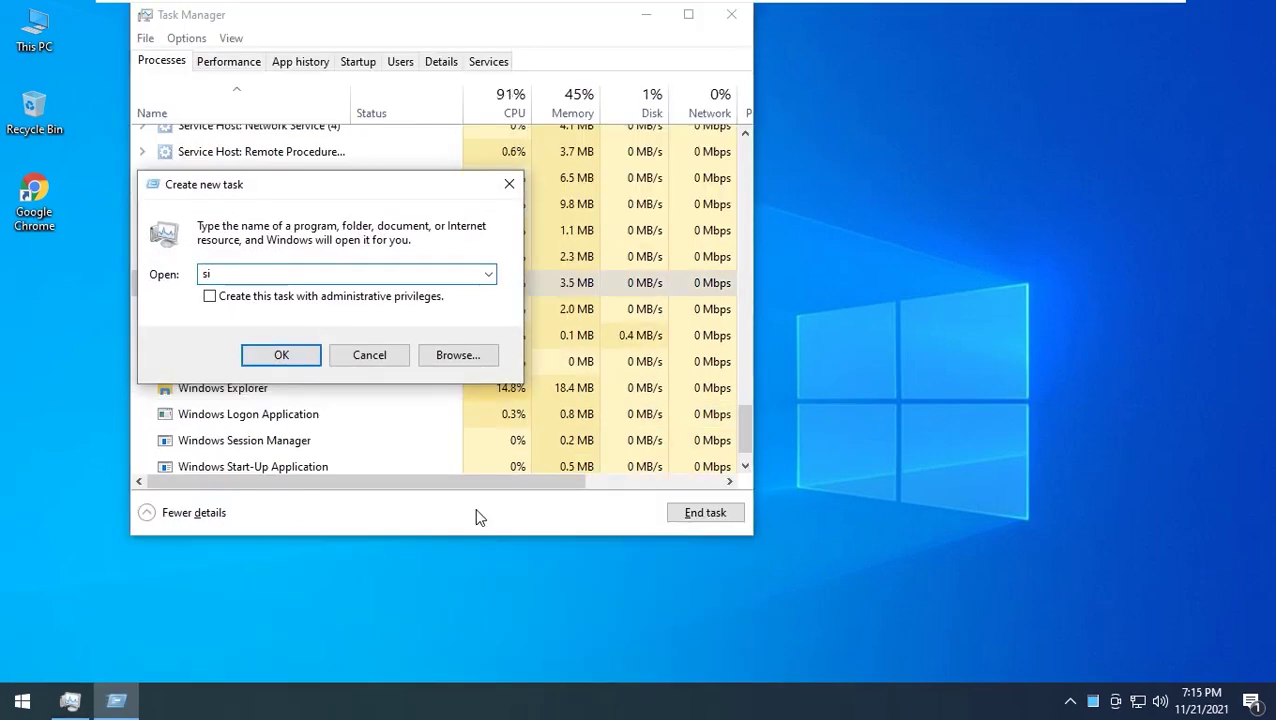
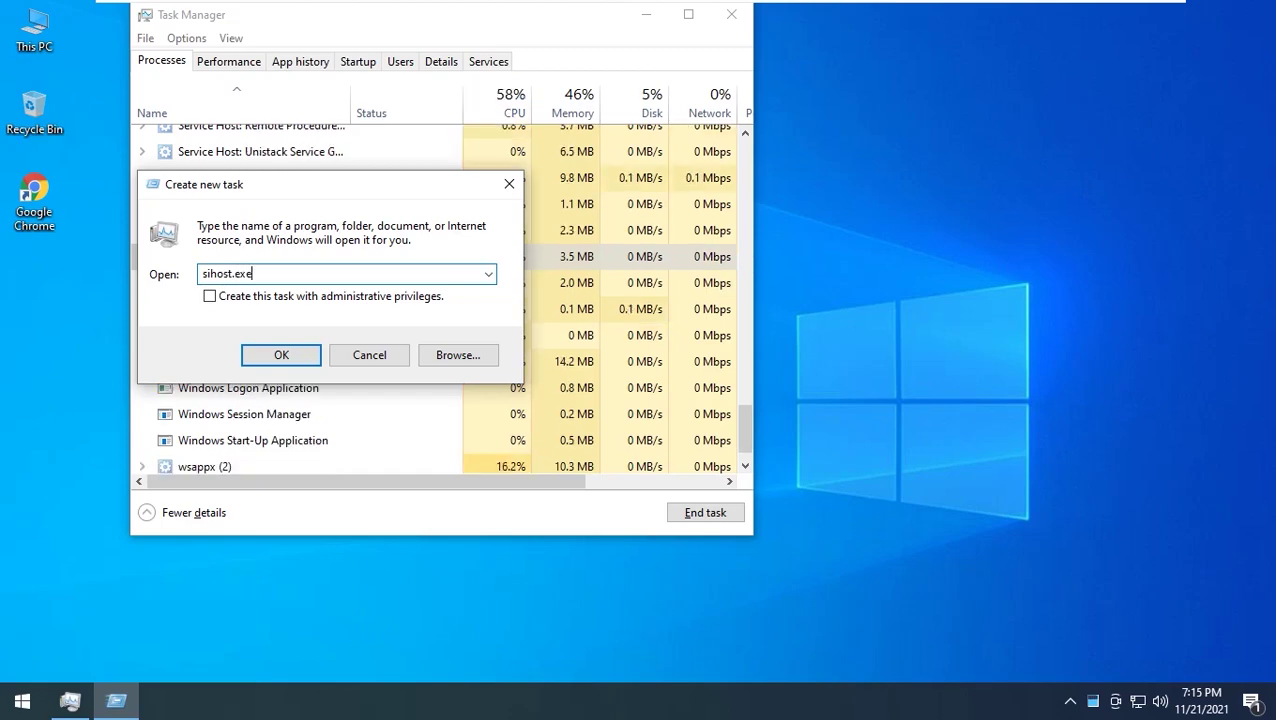
Run sihost.exe as a new task, then cancel ending the second Shell Infrastructure Host
text(xe)
key(Return)
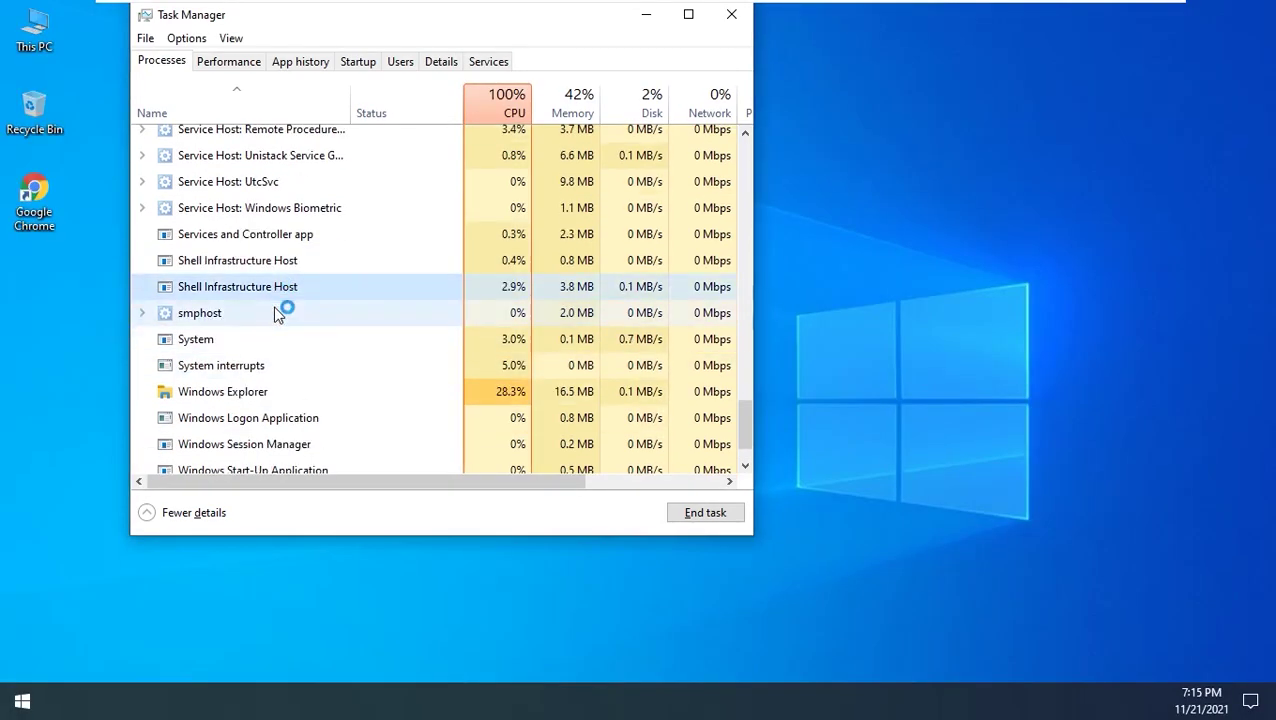
click(276, 288)
click(705, 513)
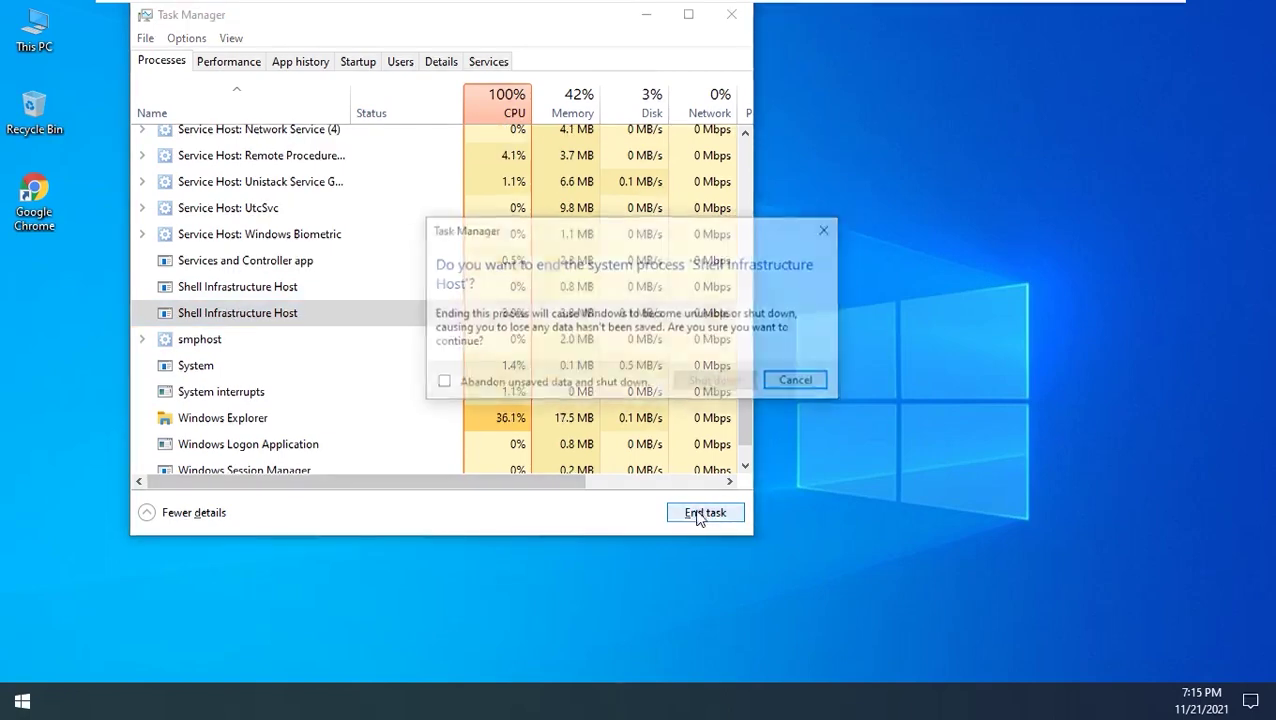
click(800, 383)
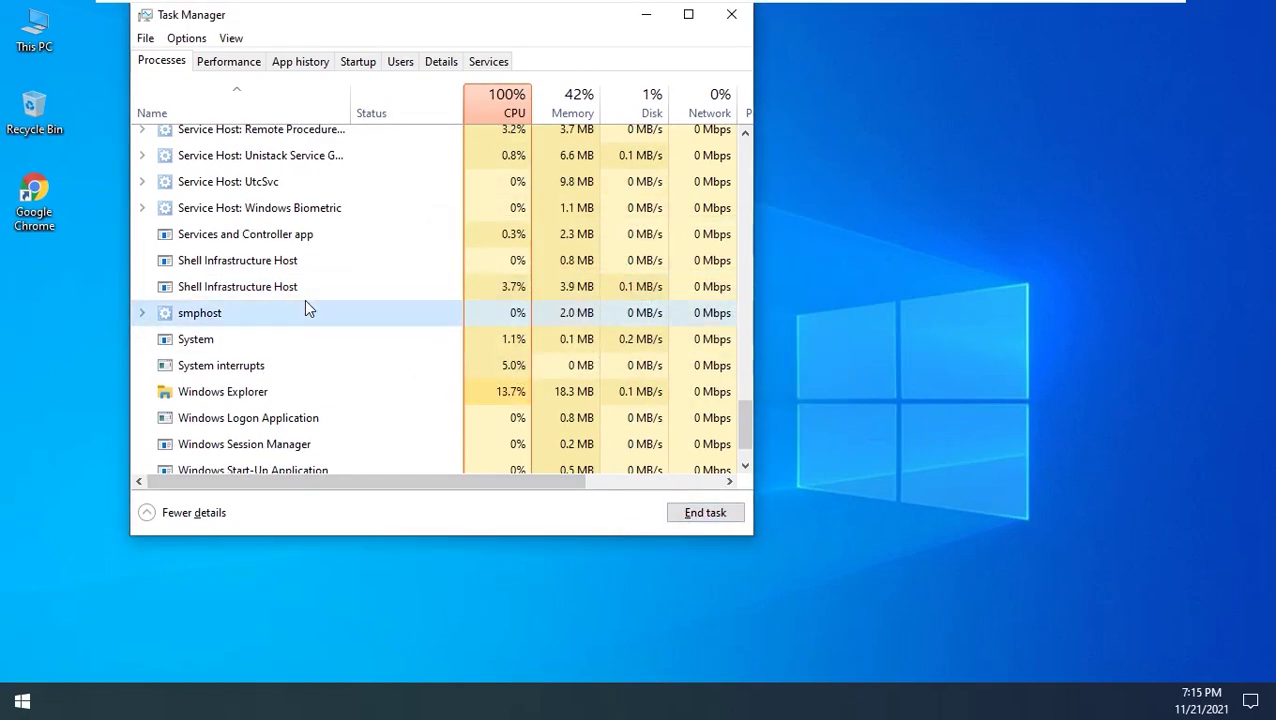
End the Services and Controller app process, agreeing to abandon unsaved data
click(308, 268)
key(Delete)
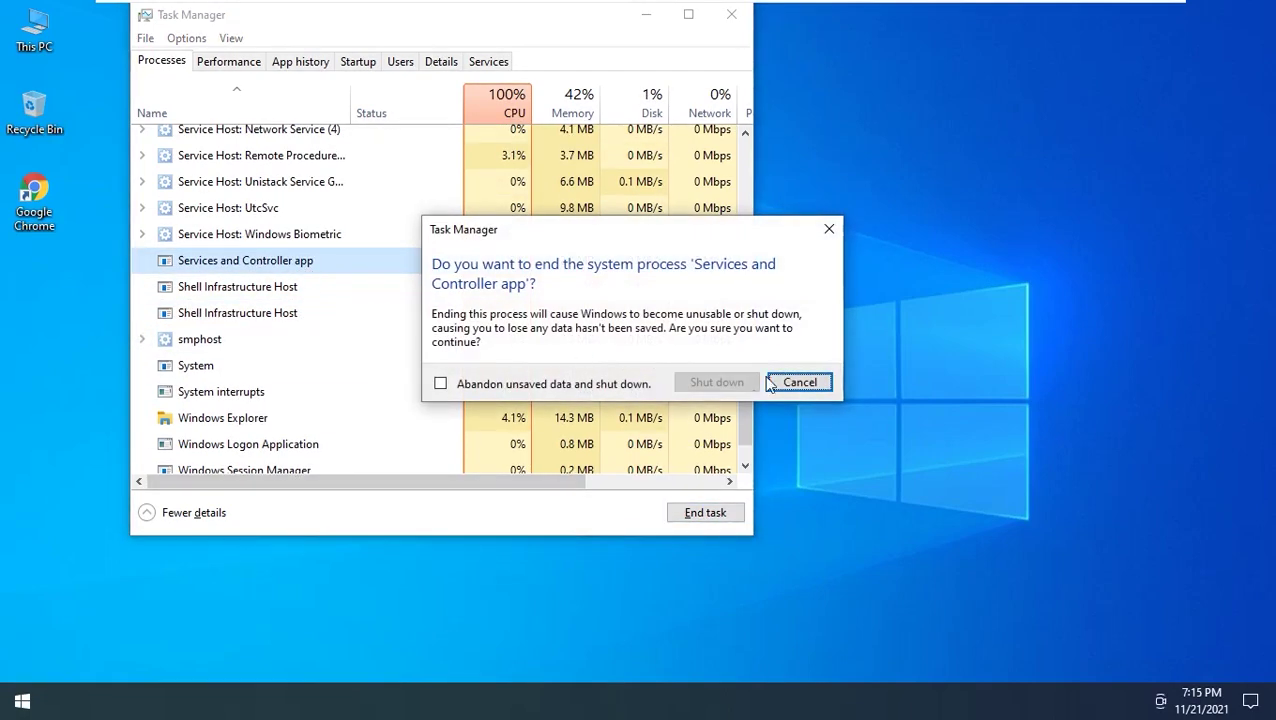
click(585, 385)
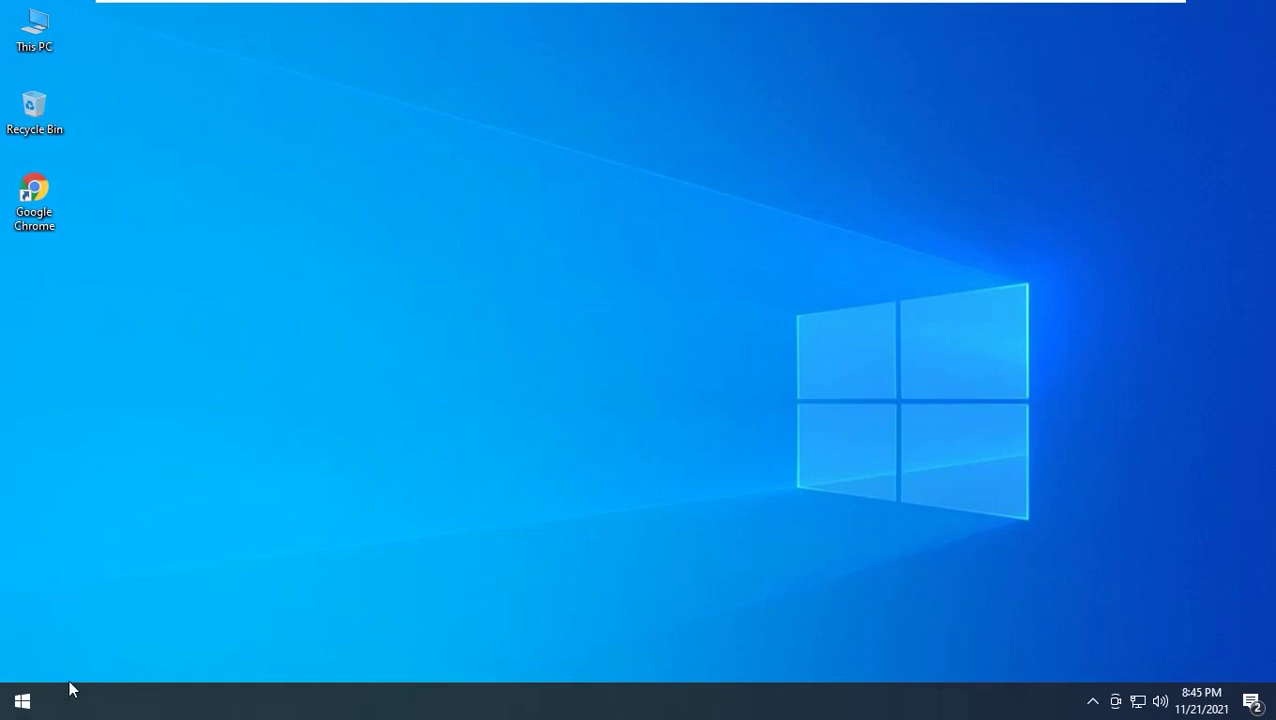
Open Settings from Start and go to Accounts > Family & other users
click(12, 706)
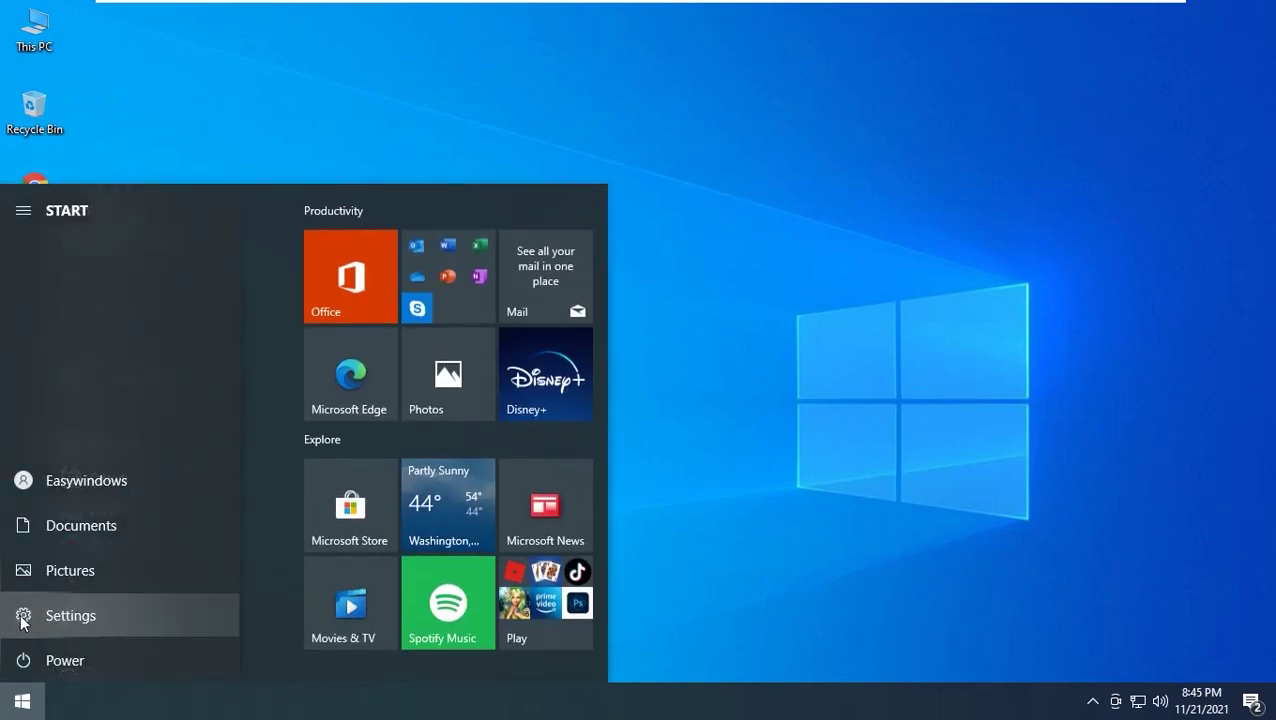
click(22, 614)
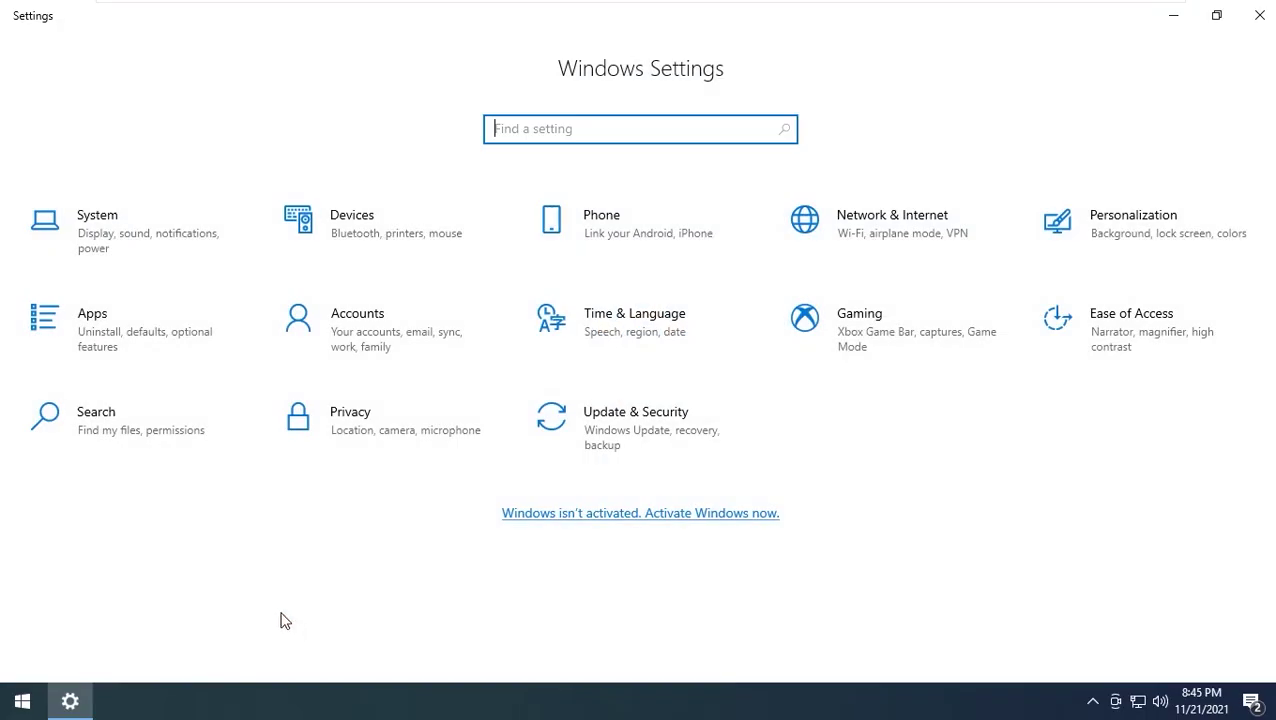
click(313, 344)
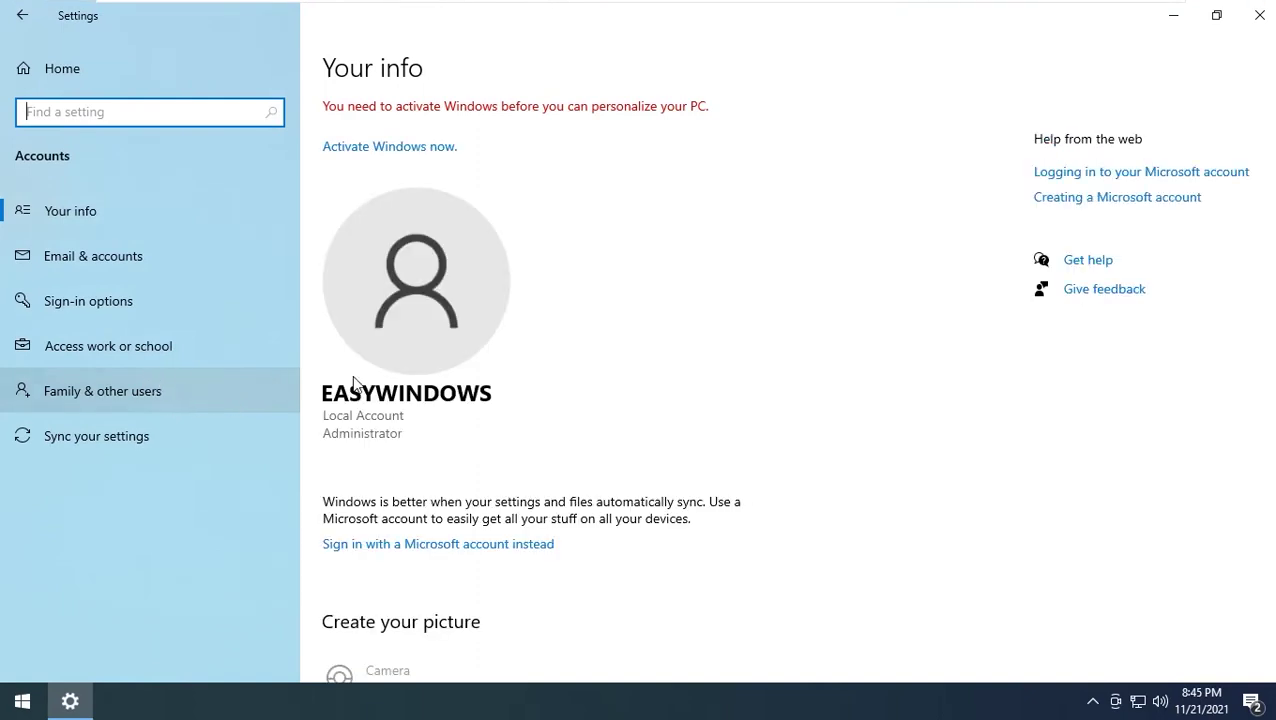
click(42, 394)
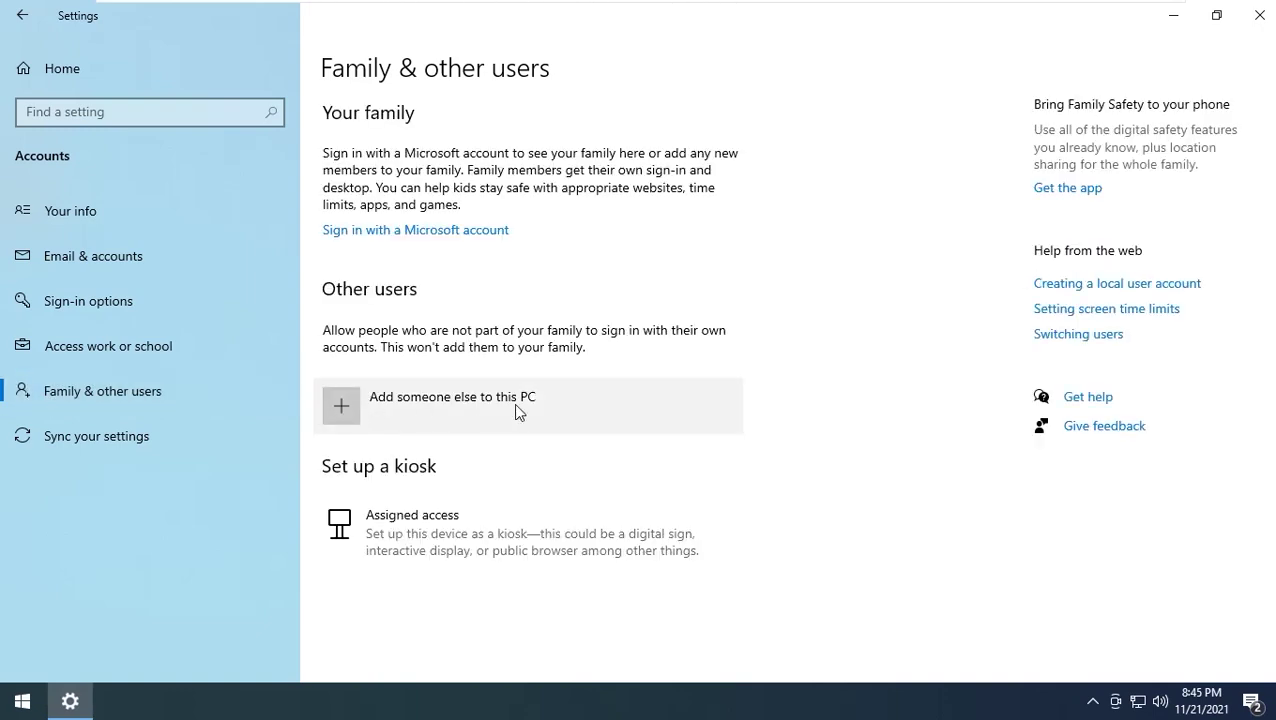
Add a local user named 'test' through Add someone else, skipping the Microsoft account
click(453, 406)
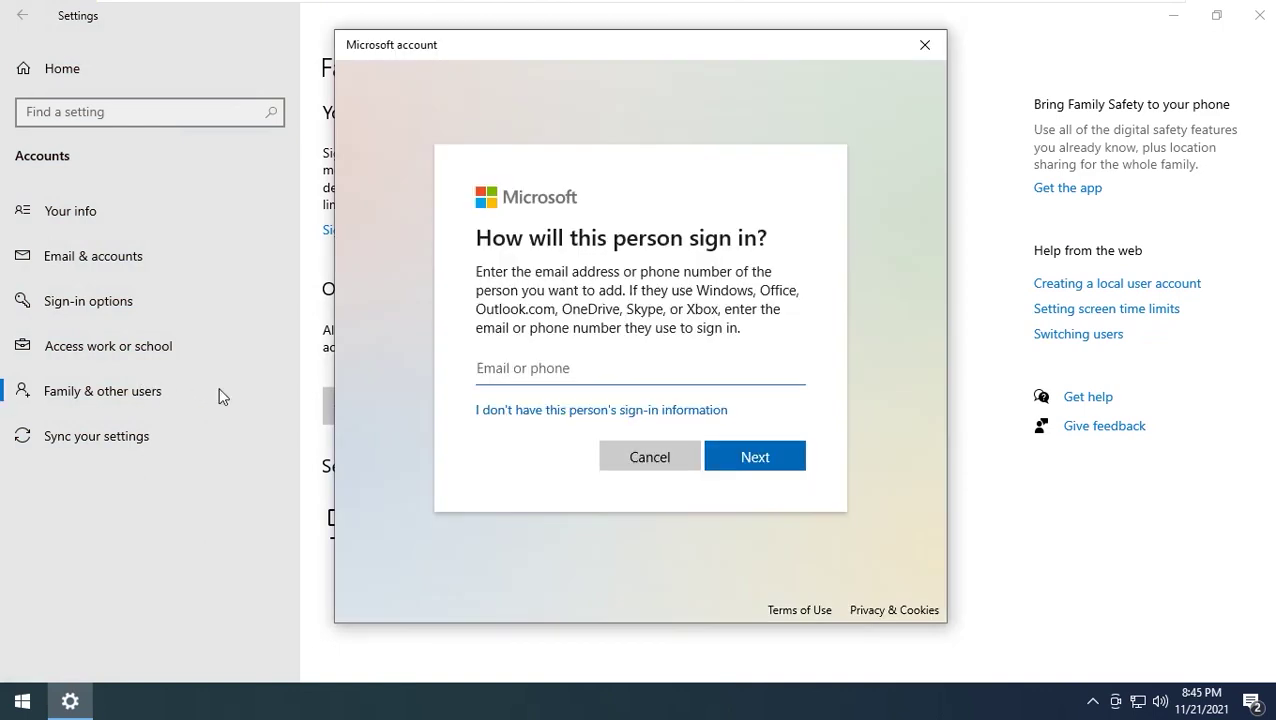
click(571, 412)
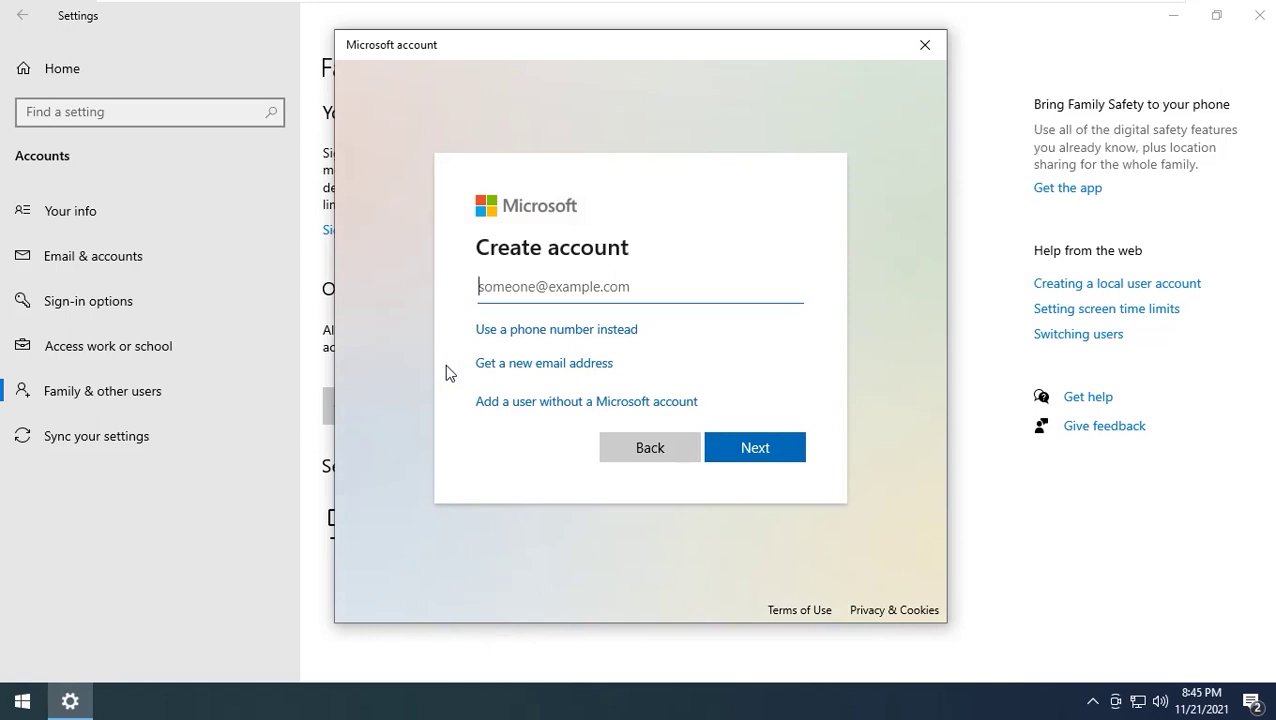
click(567, 404)
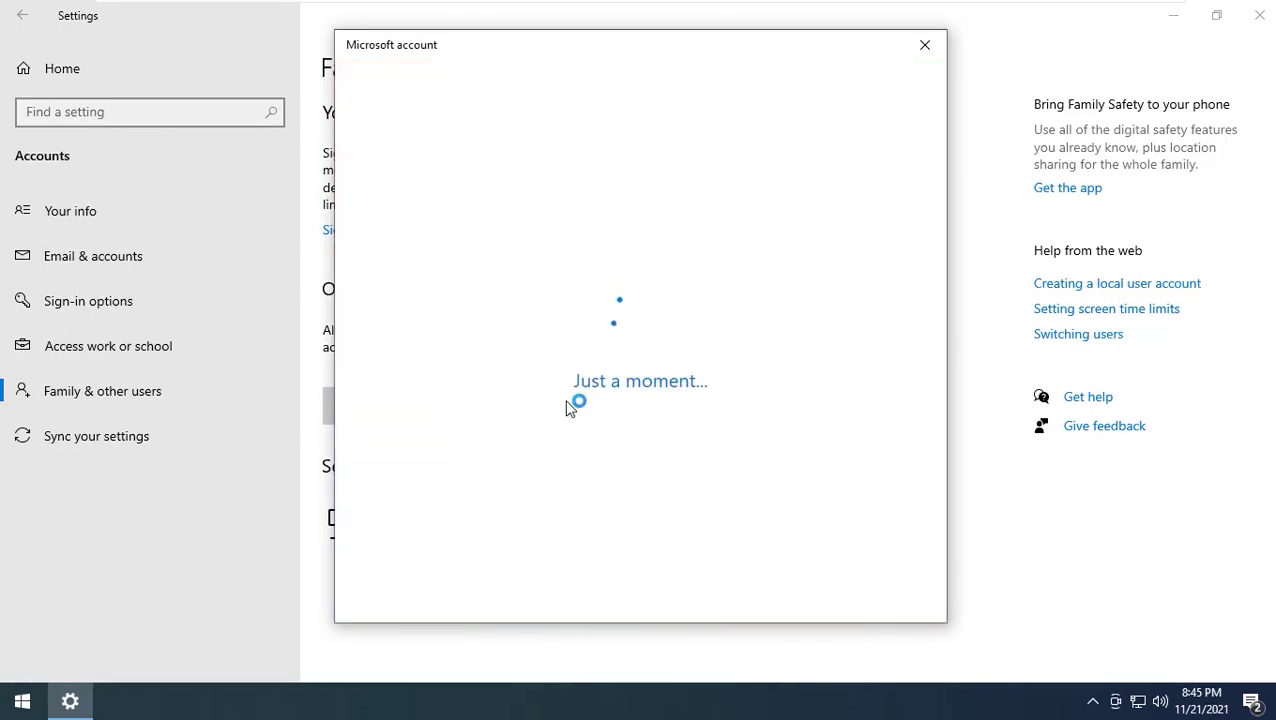
text(test)
click(436, 346)
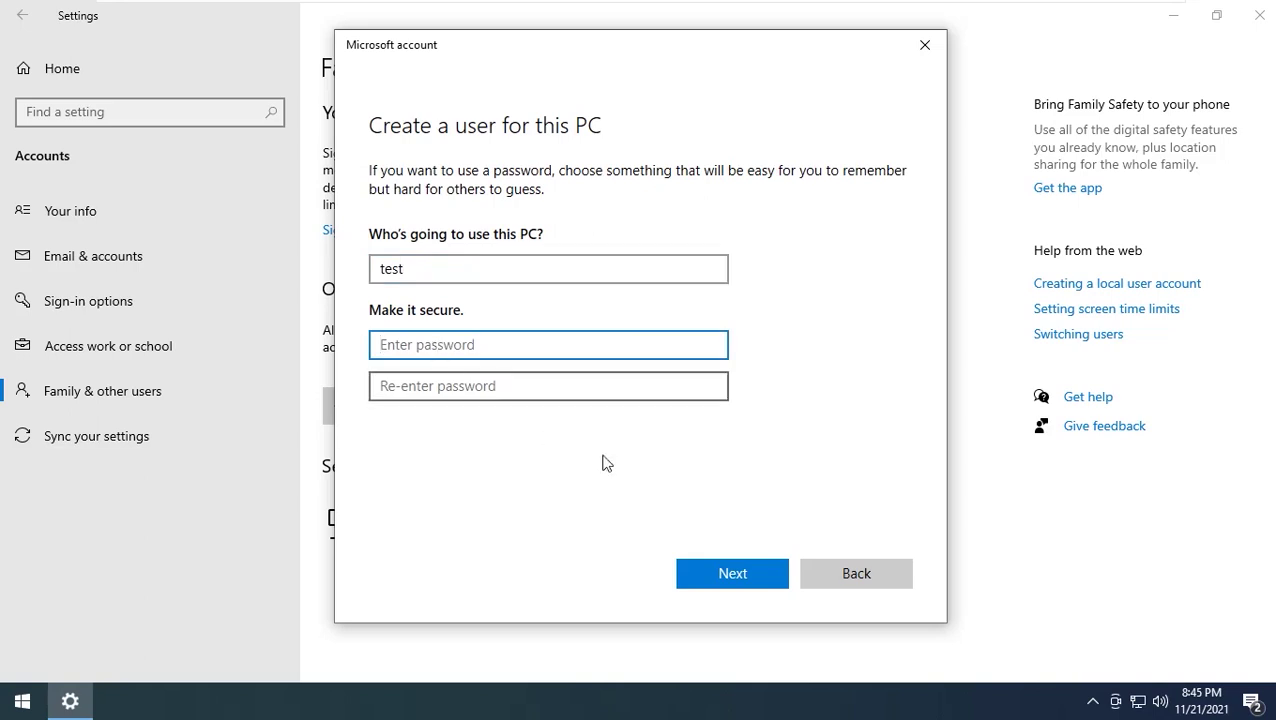
click(728, 573)
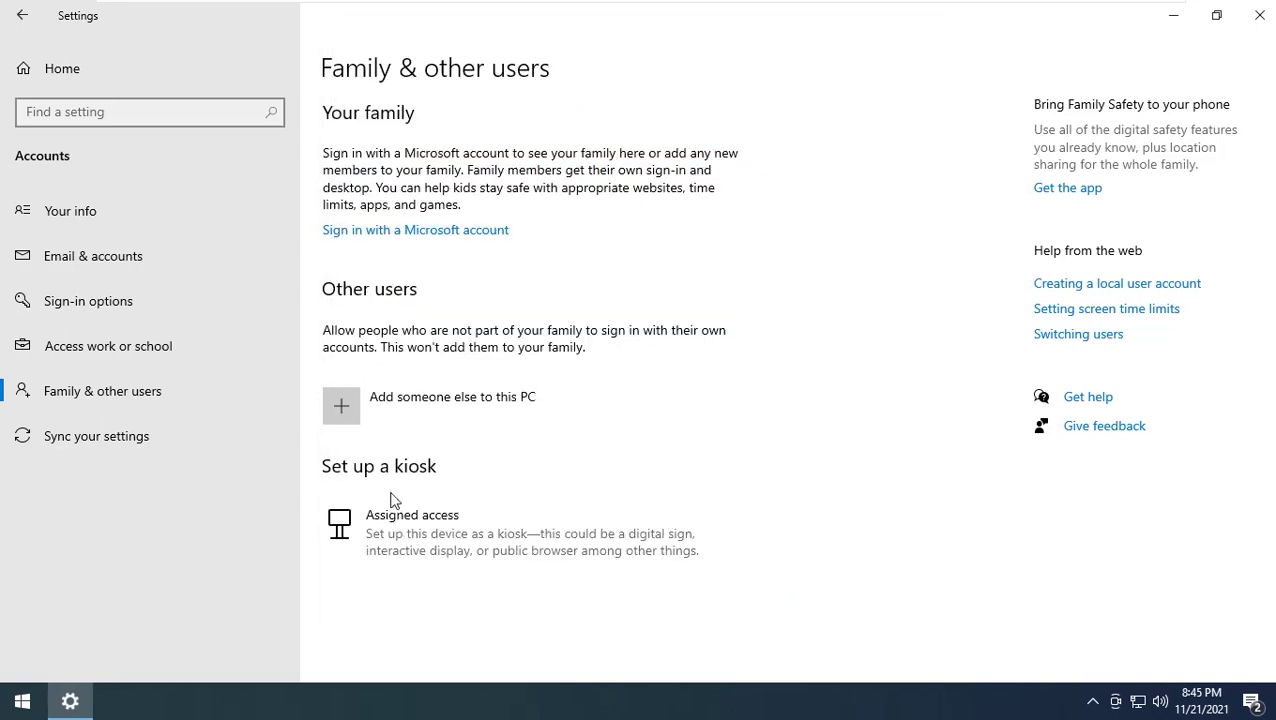
Change the test account's type to Administrator, then close Settings
click(400, 470)
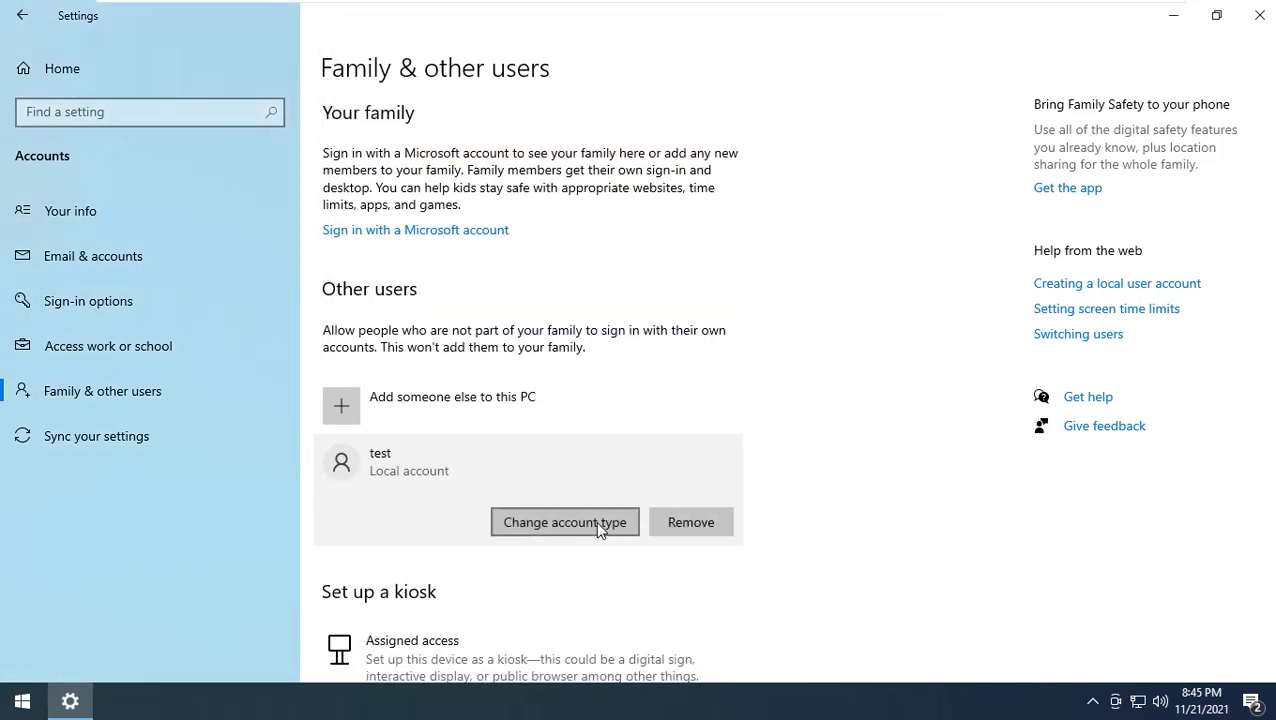
click(520, 522)
click(491, 370)
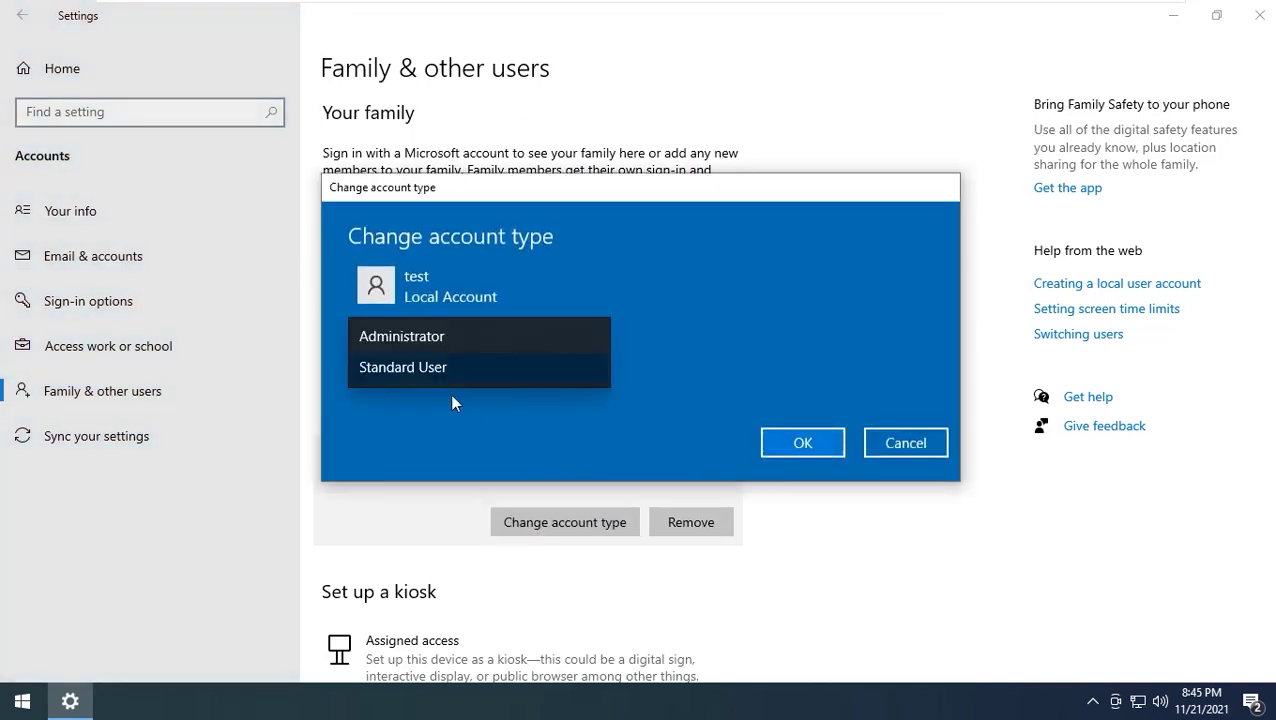
click(432, 339)
click(803, 443)
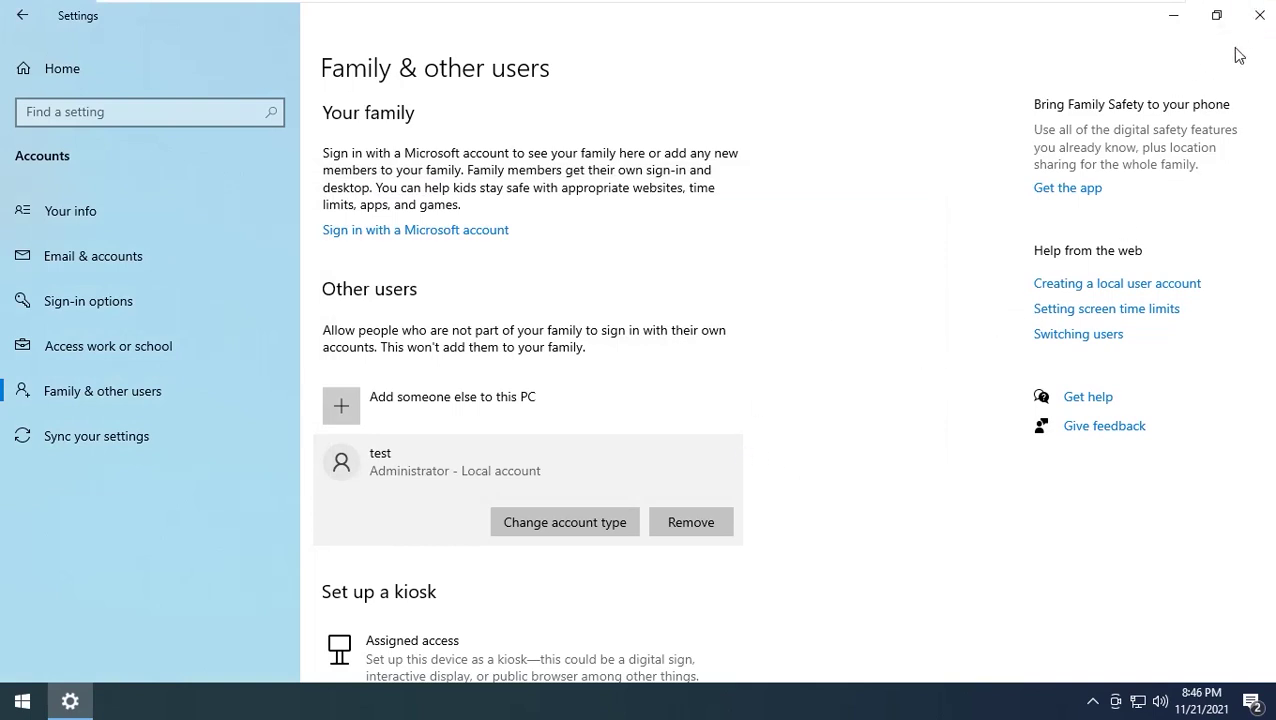
click(1257, 20)
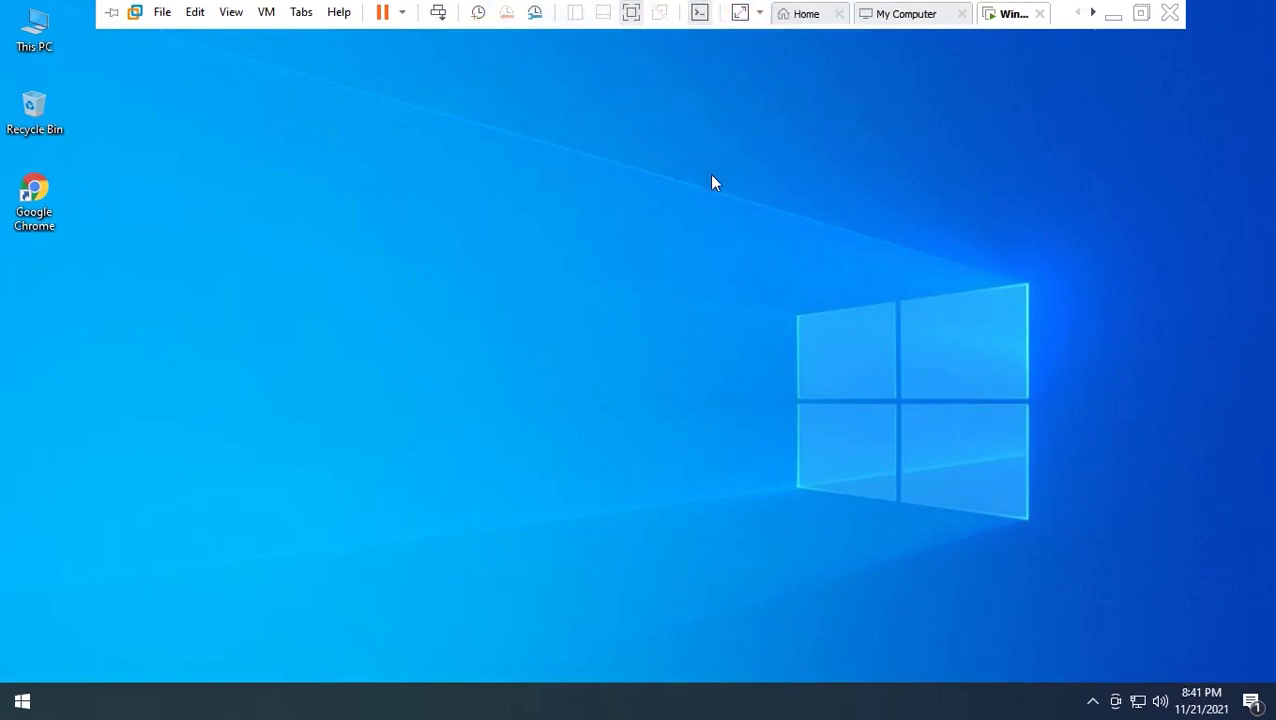
Search 're' in Start and launch Registry Editor, approving the admin prompt
key(super)
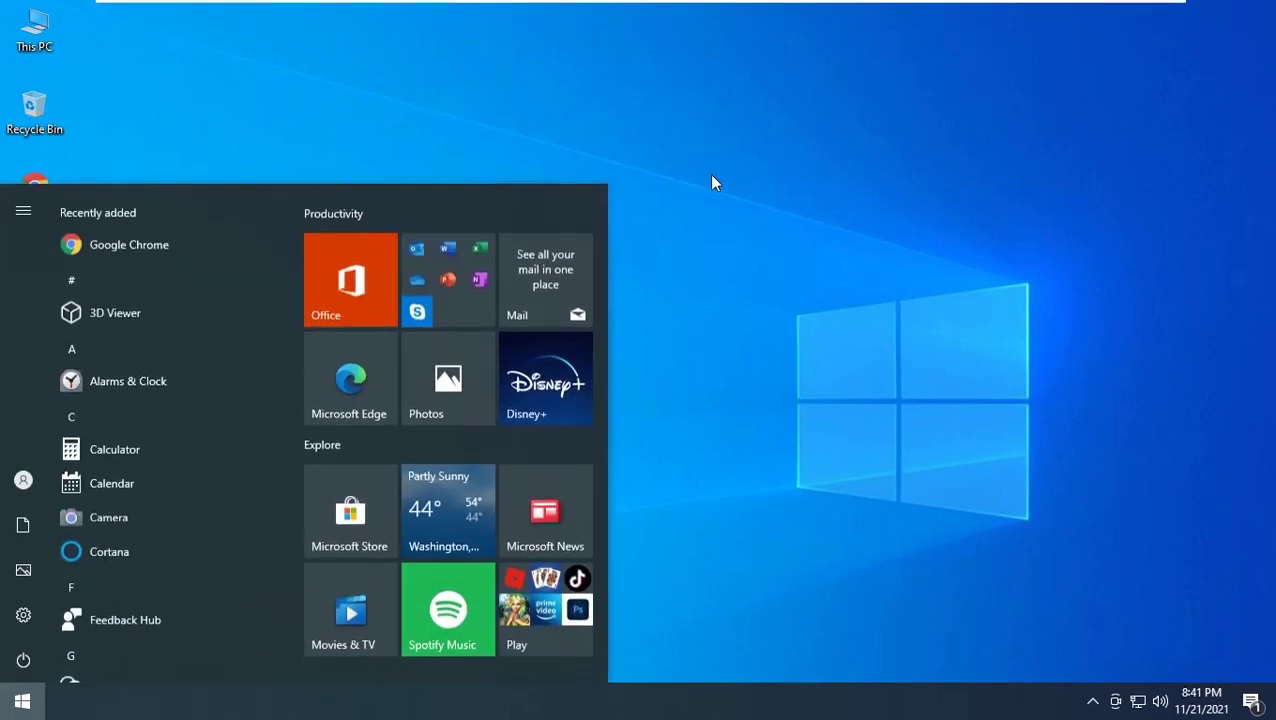
text(re)
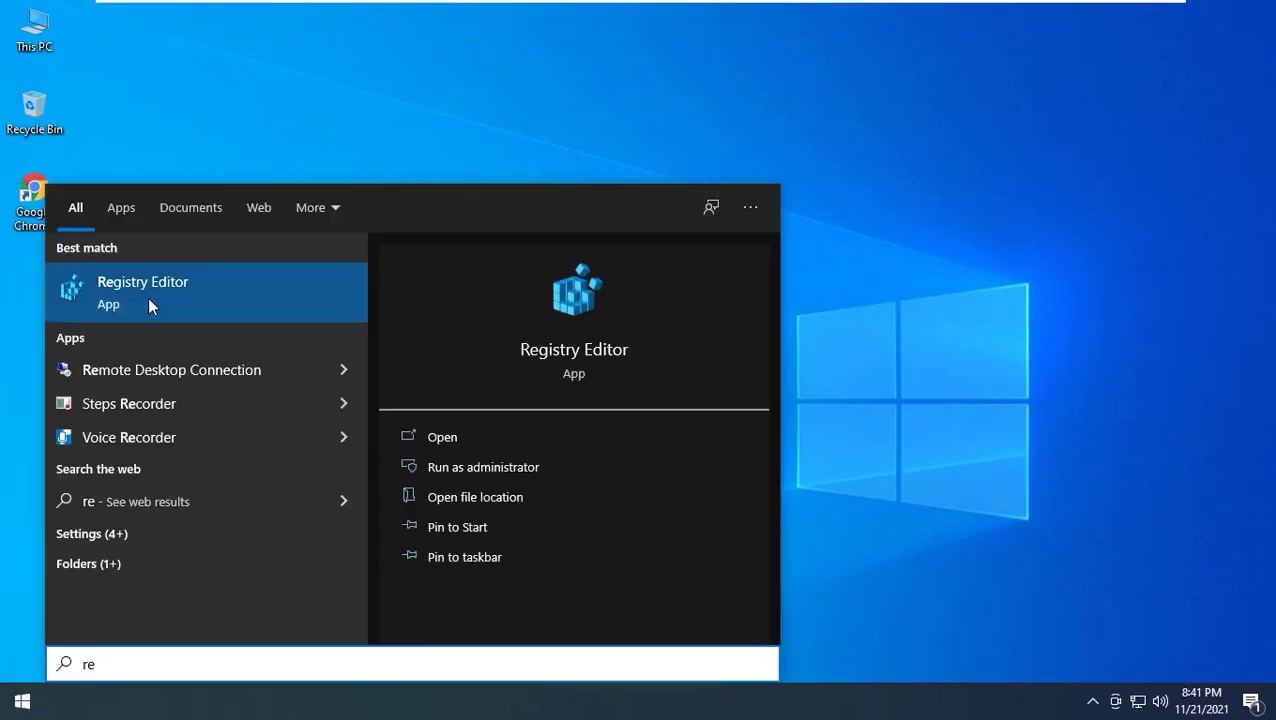
click(100, 284)
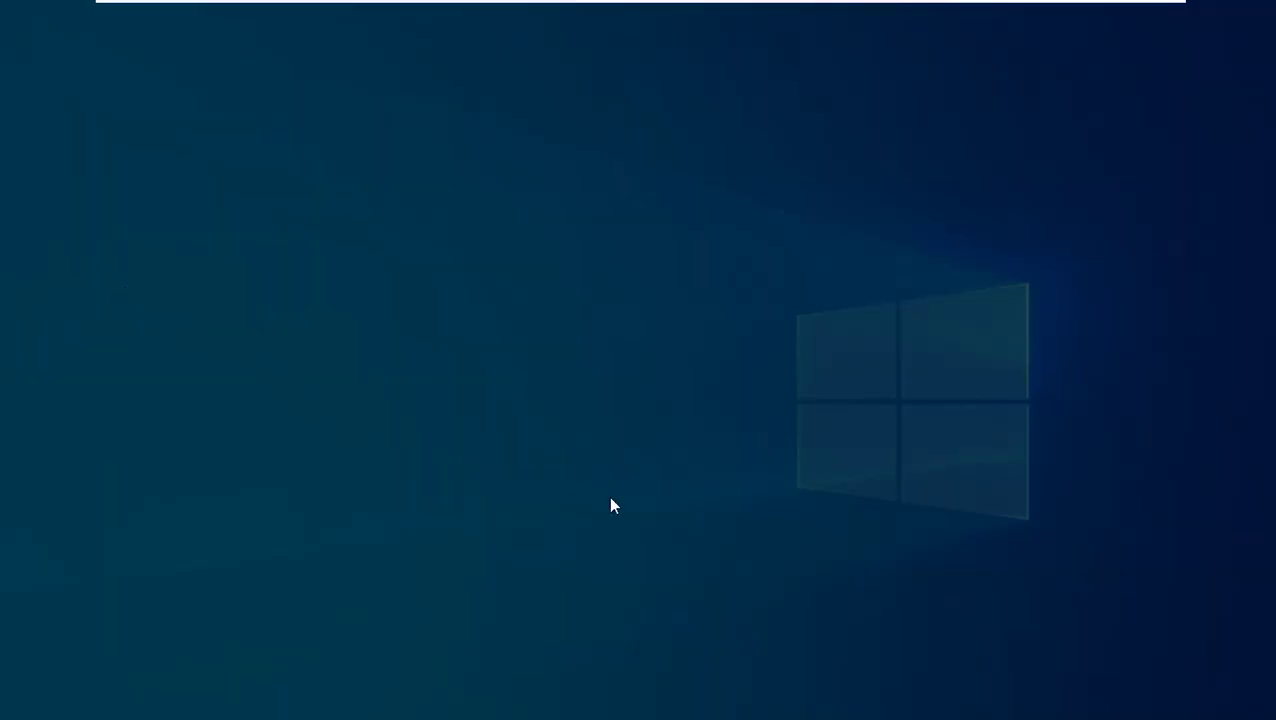
click(536, 470)
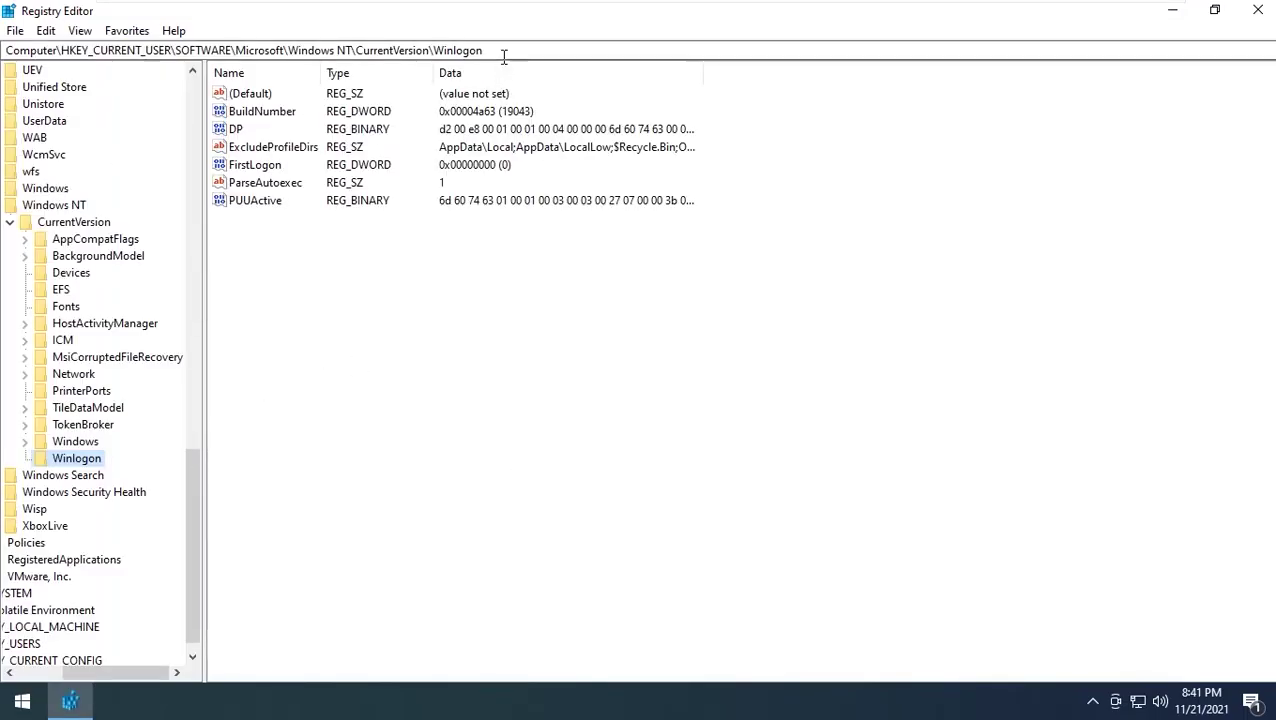
Open the New value context menu in the Winlogon key's values pane
click(501, 51)
click(395, 293)
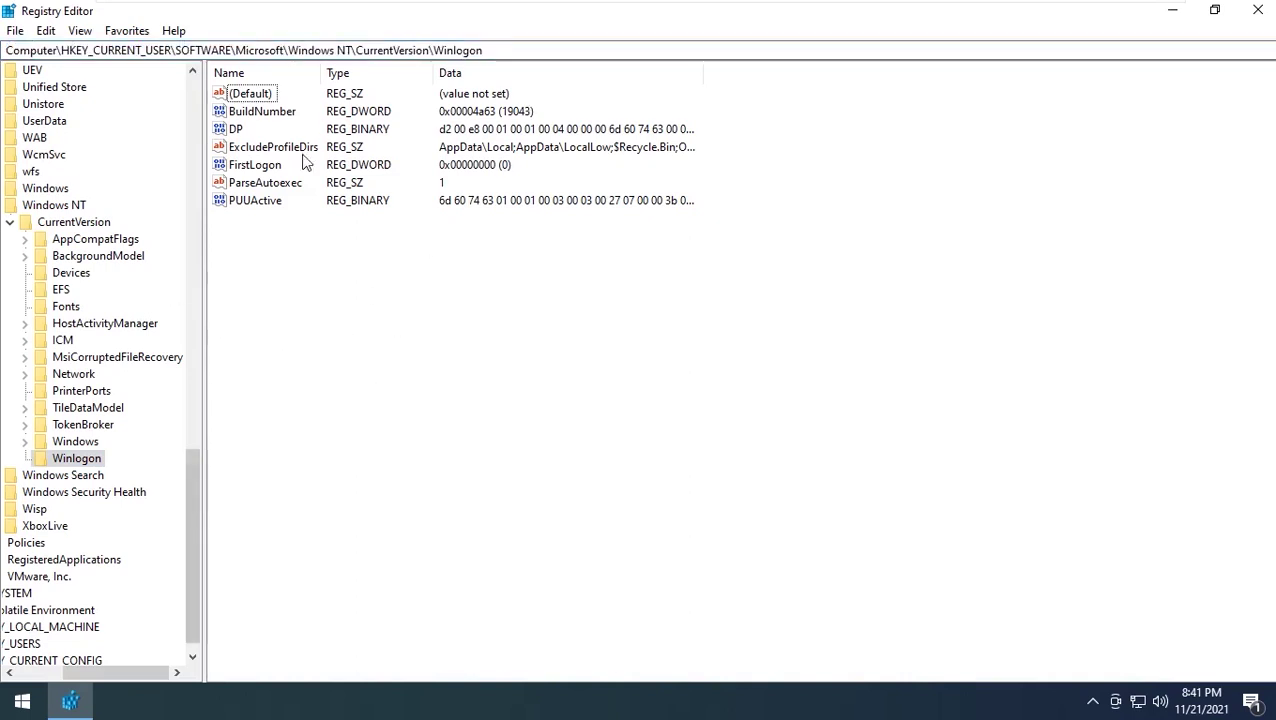
right_click(306, 285)
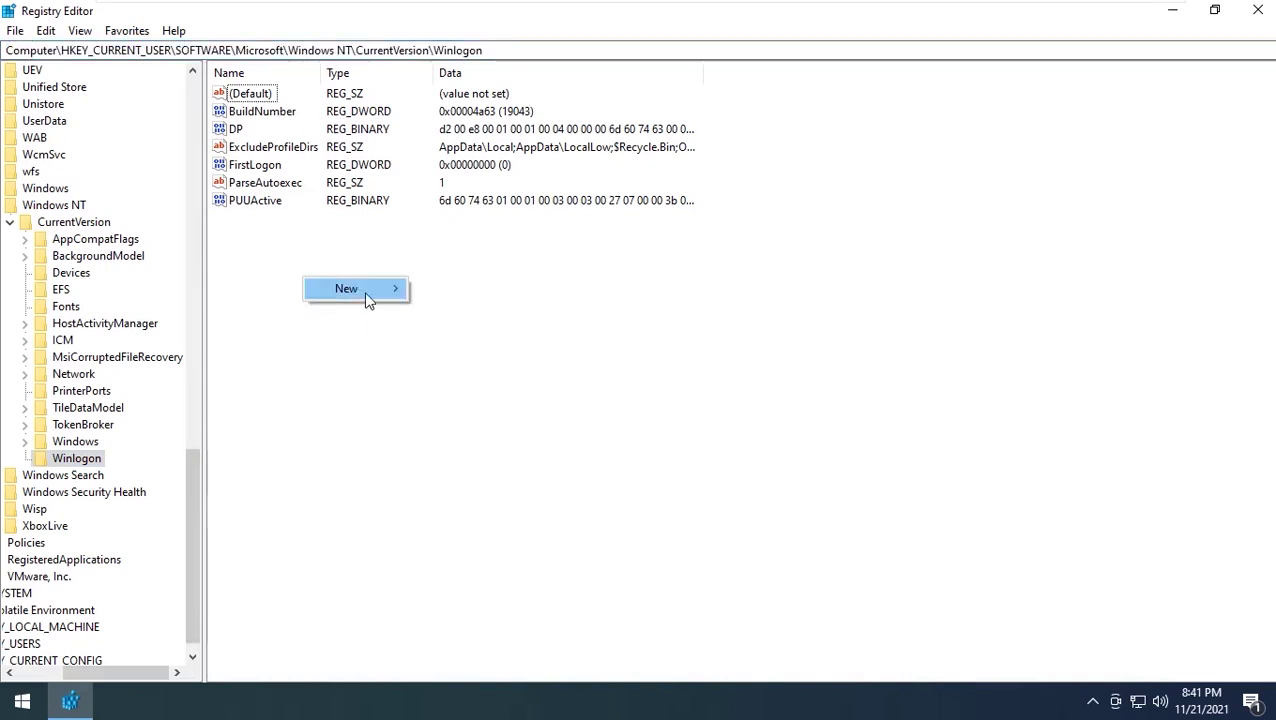
mouse_move(364, 291)
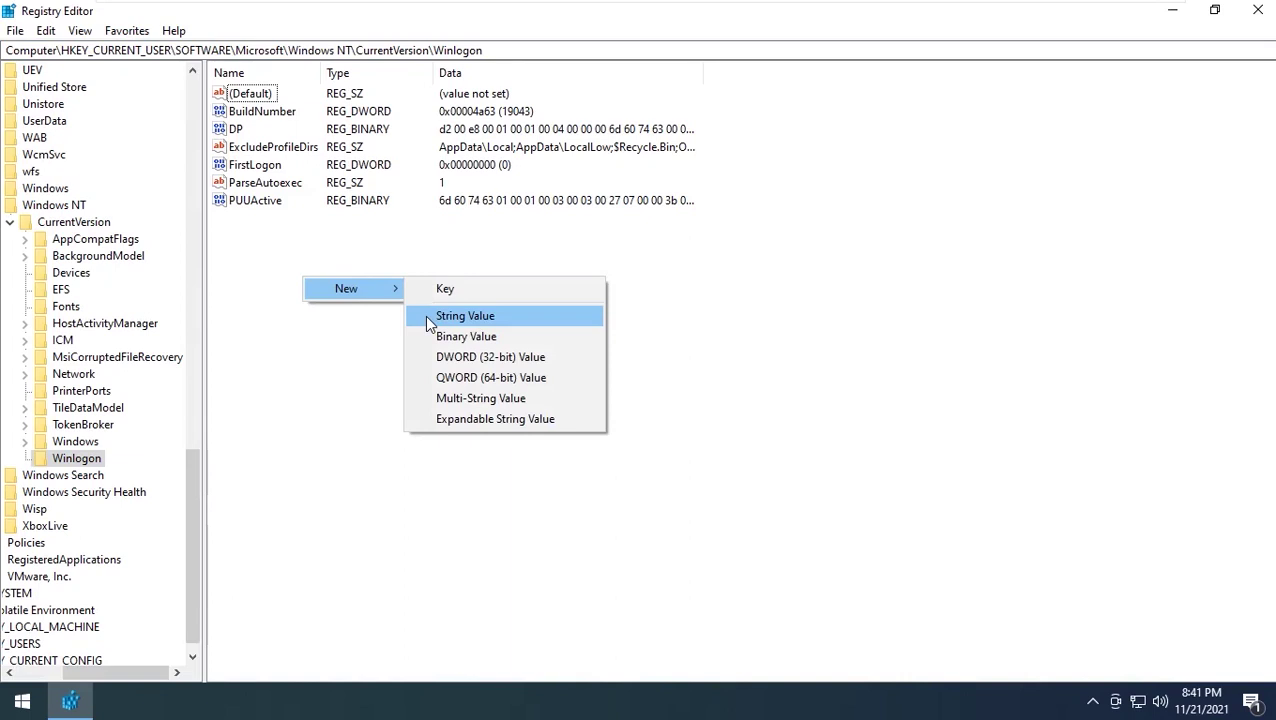
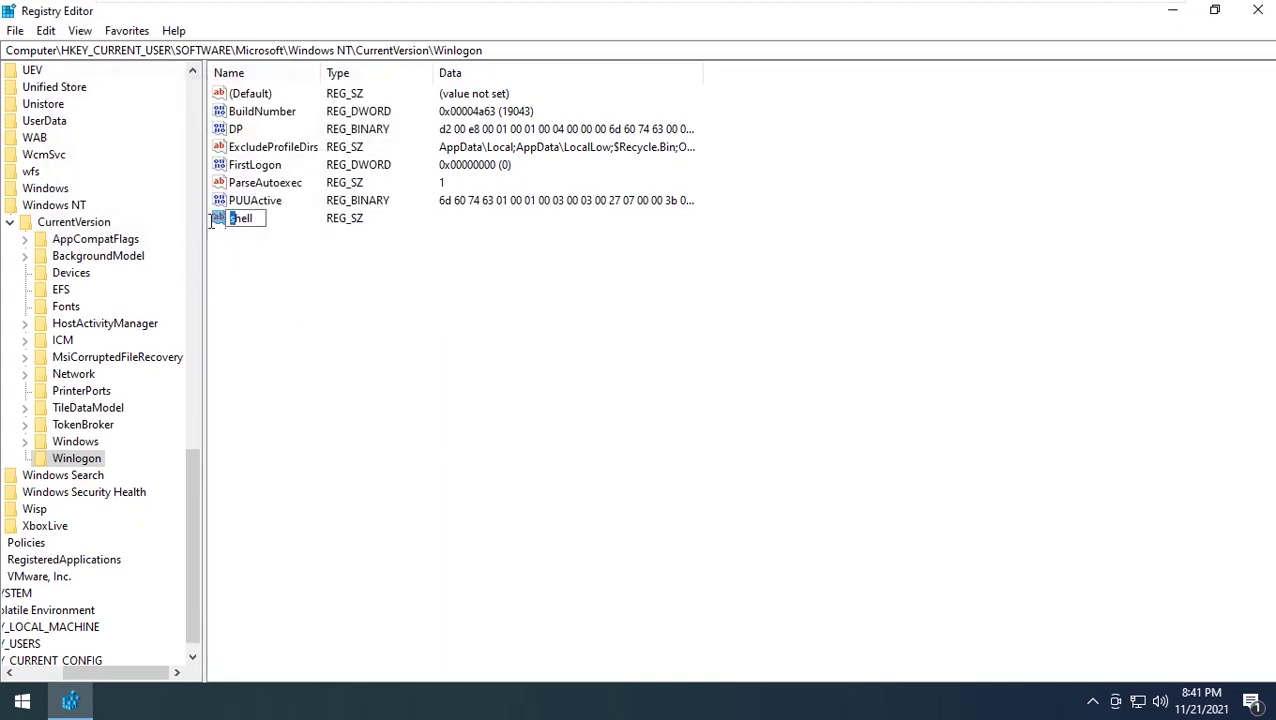
Confirm 'Shell' as the new Winlogon string value's name, raising a value-already-exists error
key(Return)
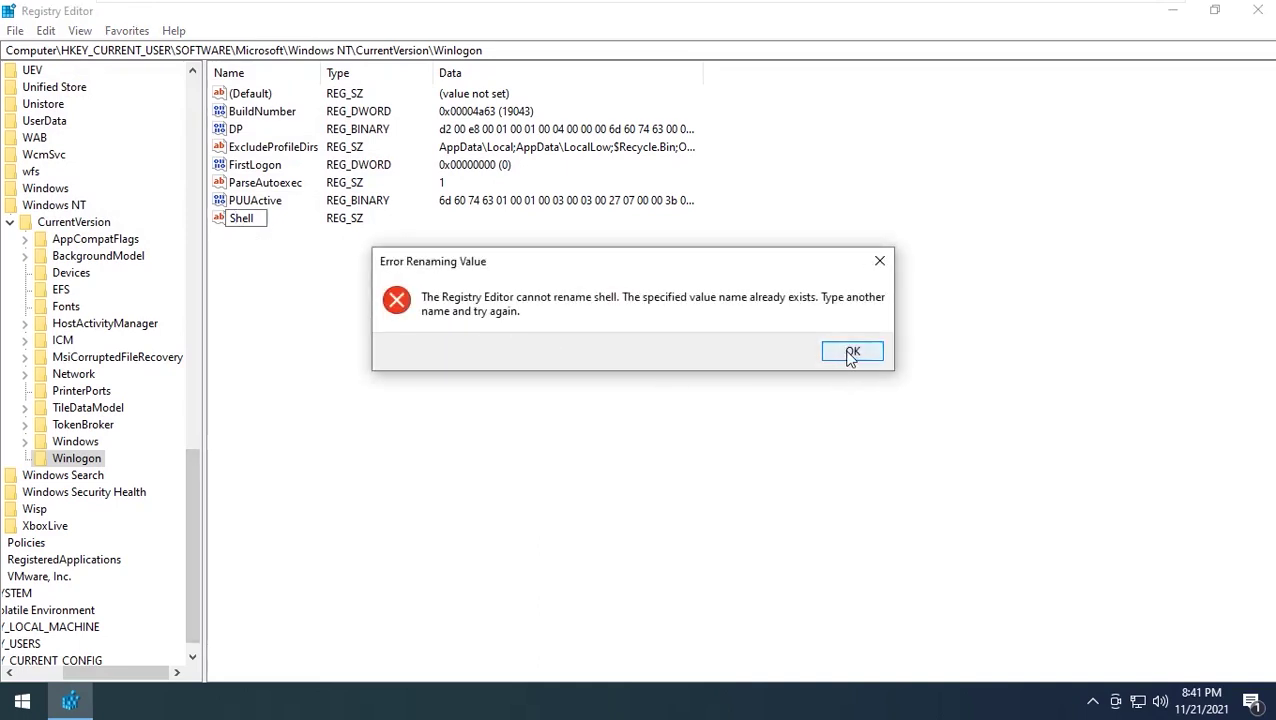
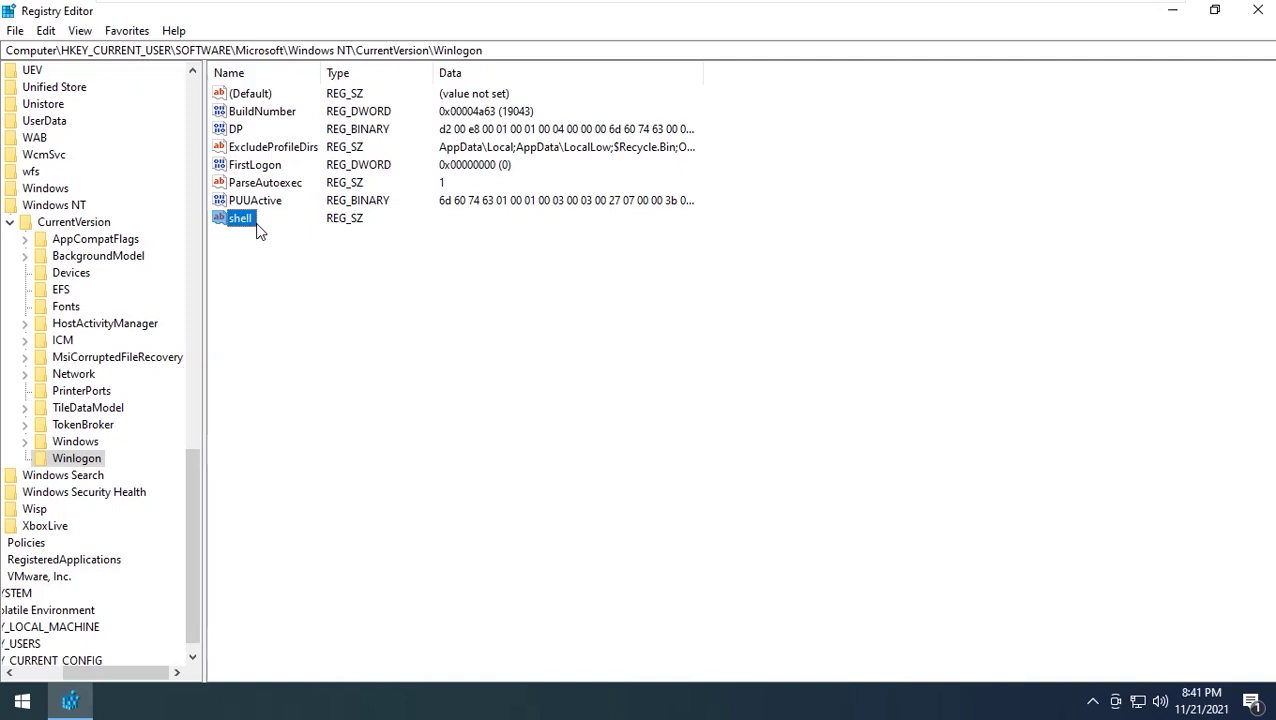
Widen the Name column in the Winlogon key so full value names like shell are readable
drag(325, 80, 424, 82)
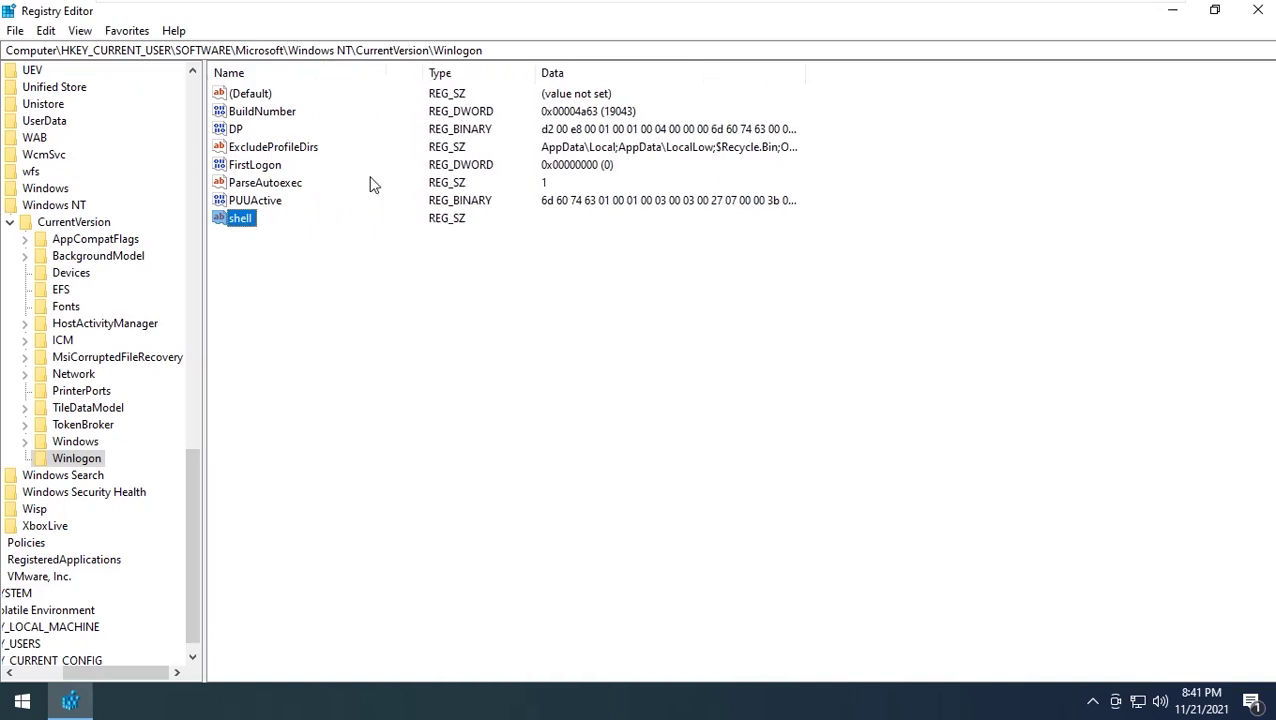
click(72, 443)
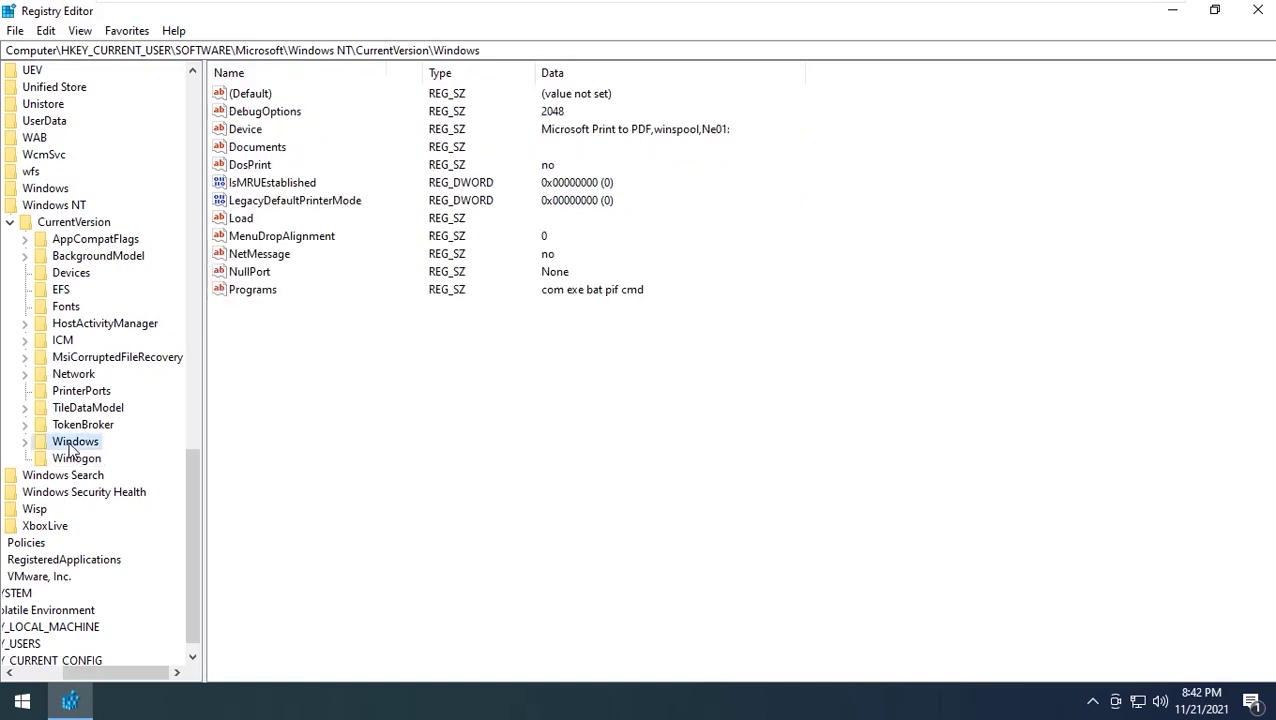
click(76, 221)
click(74, 207)
double_click(70, 222)
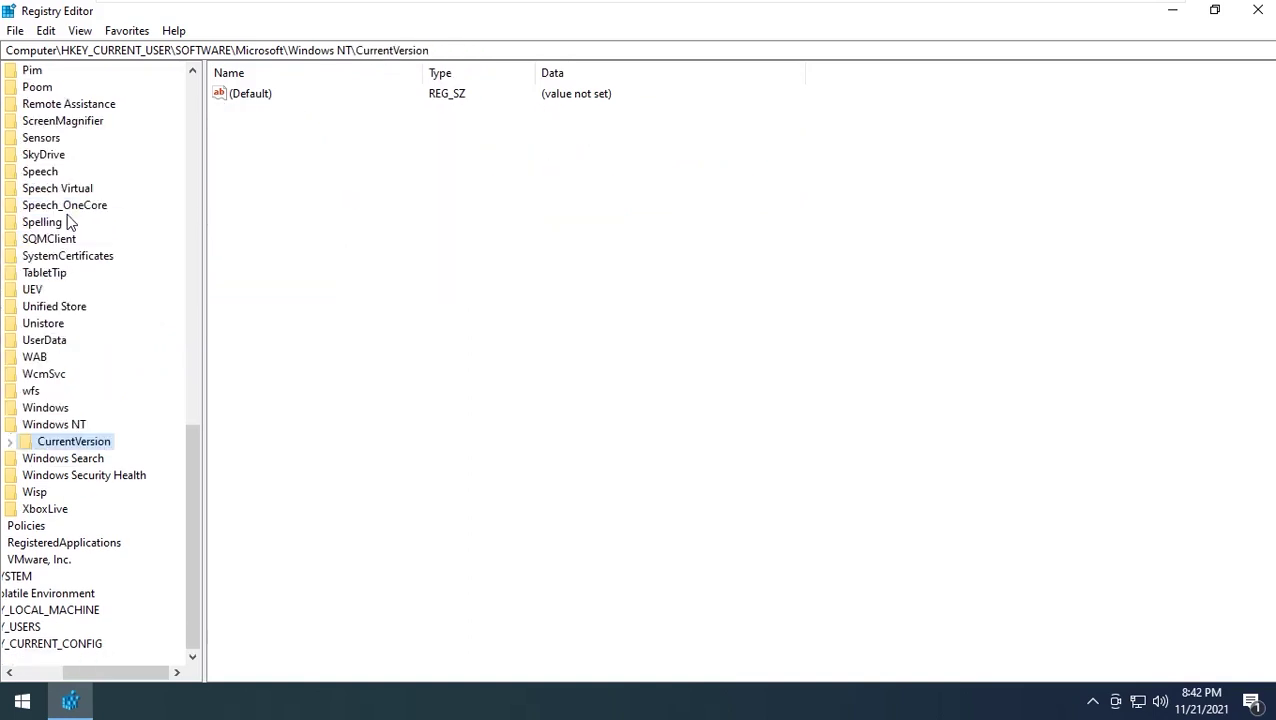
click(64, 424)
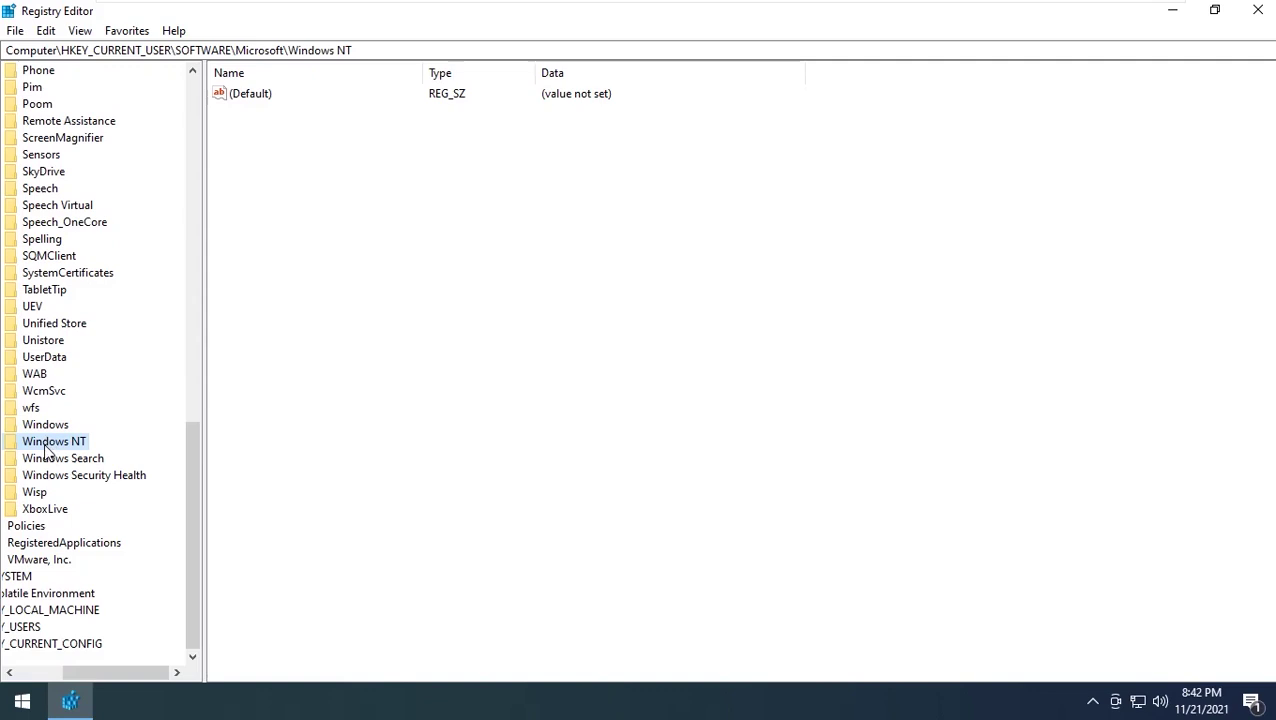
double_click(33, 458)
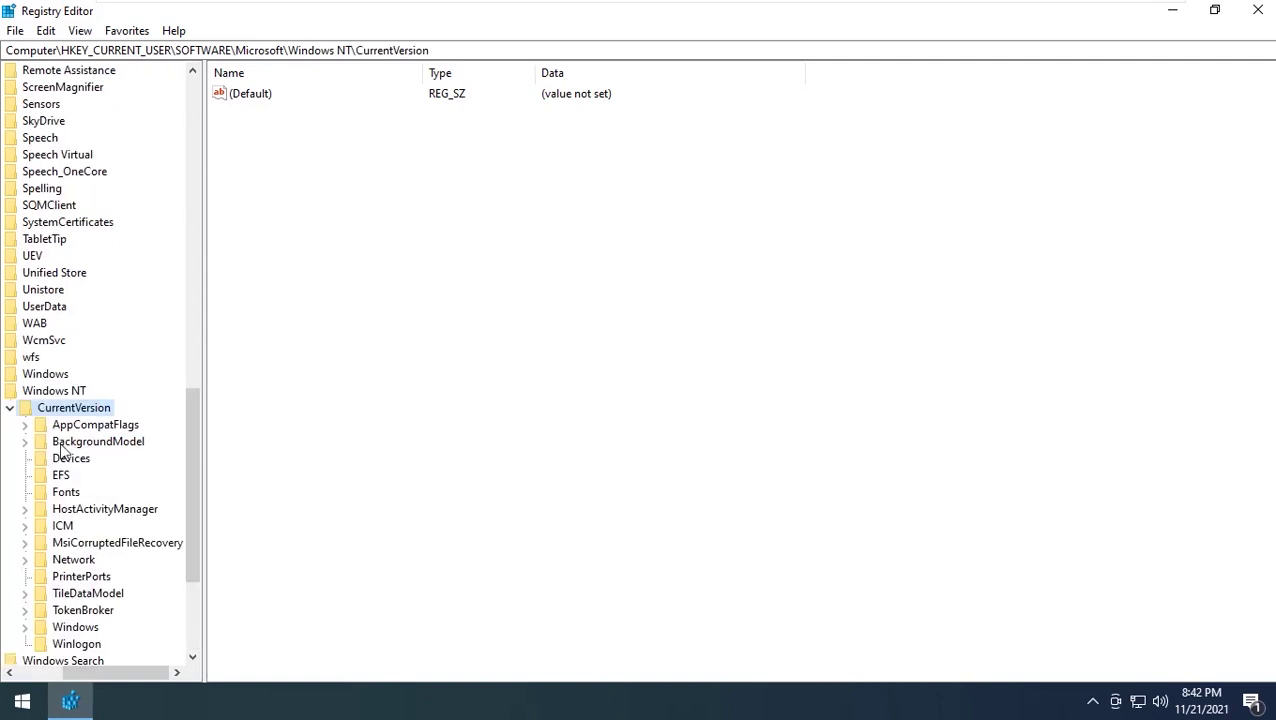
click(70, 426)
click(262, 178)
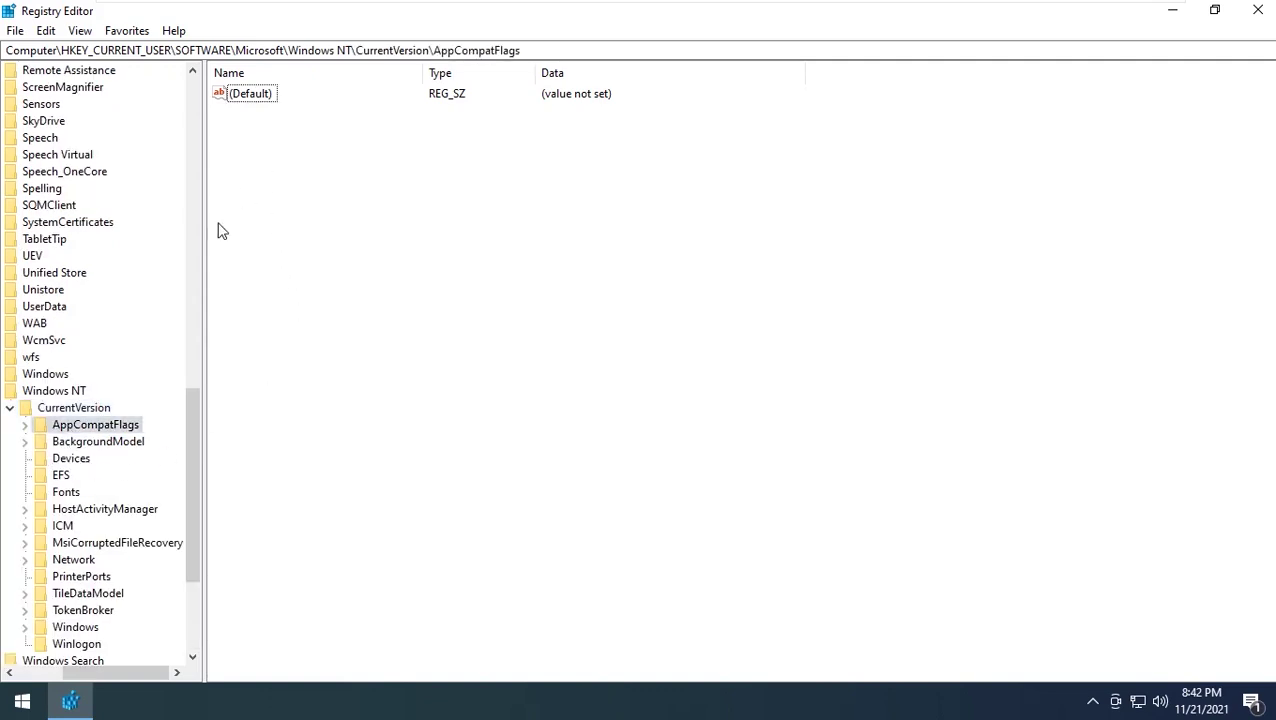
click(103, 446)
click(76, 462)
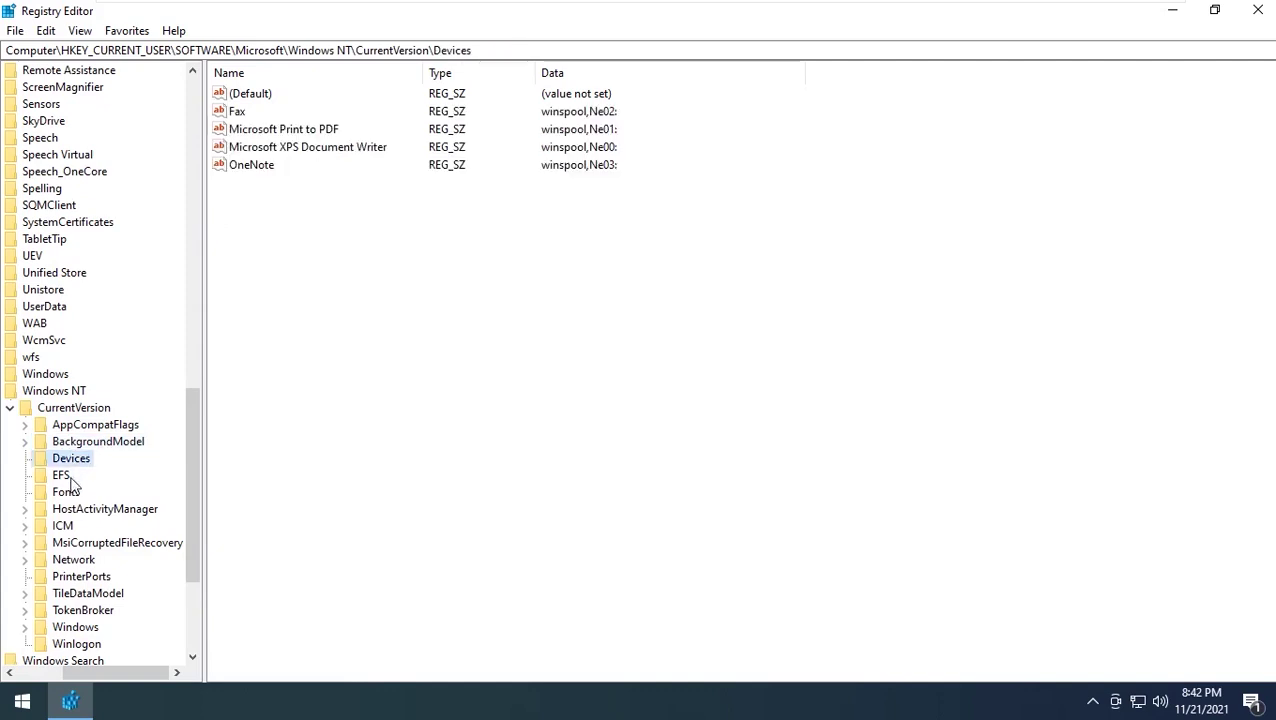
key(Down)
key(Down)
key(Down)
key(Down)
key(Down)
key(Down)
key(Down)
key(Down)
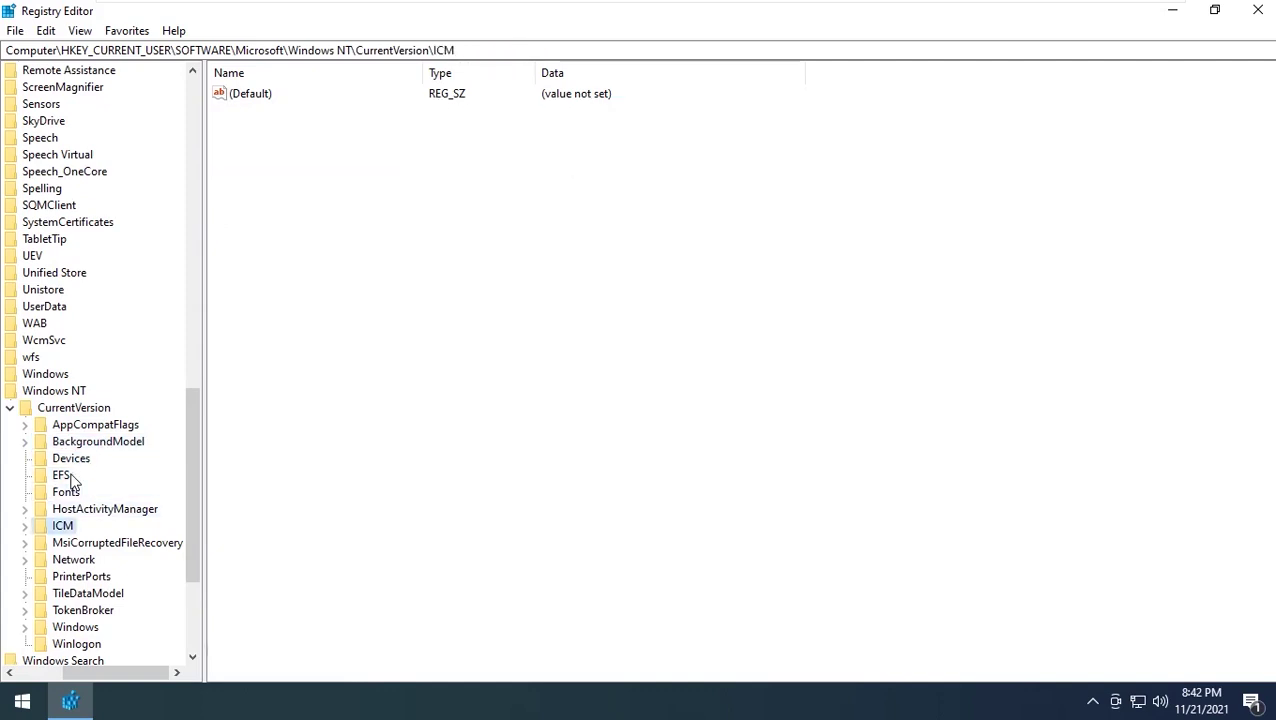
key(Up)
key(Down)
key(Down)
key(Down)
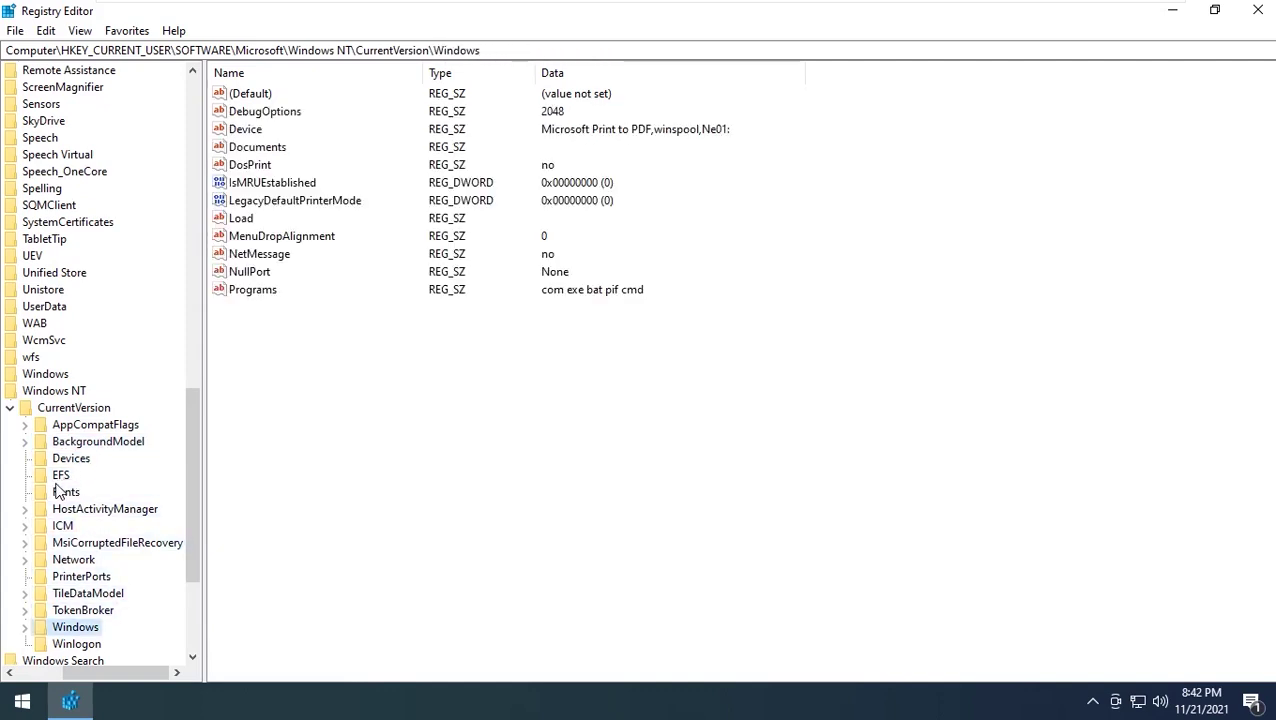
key(Down)
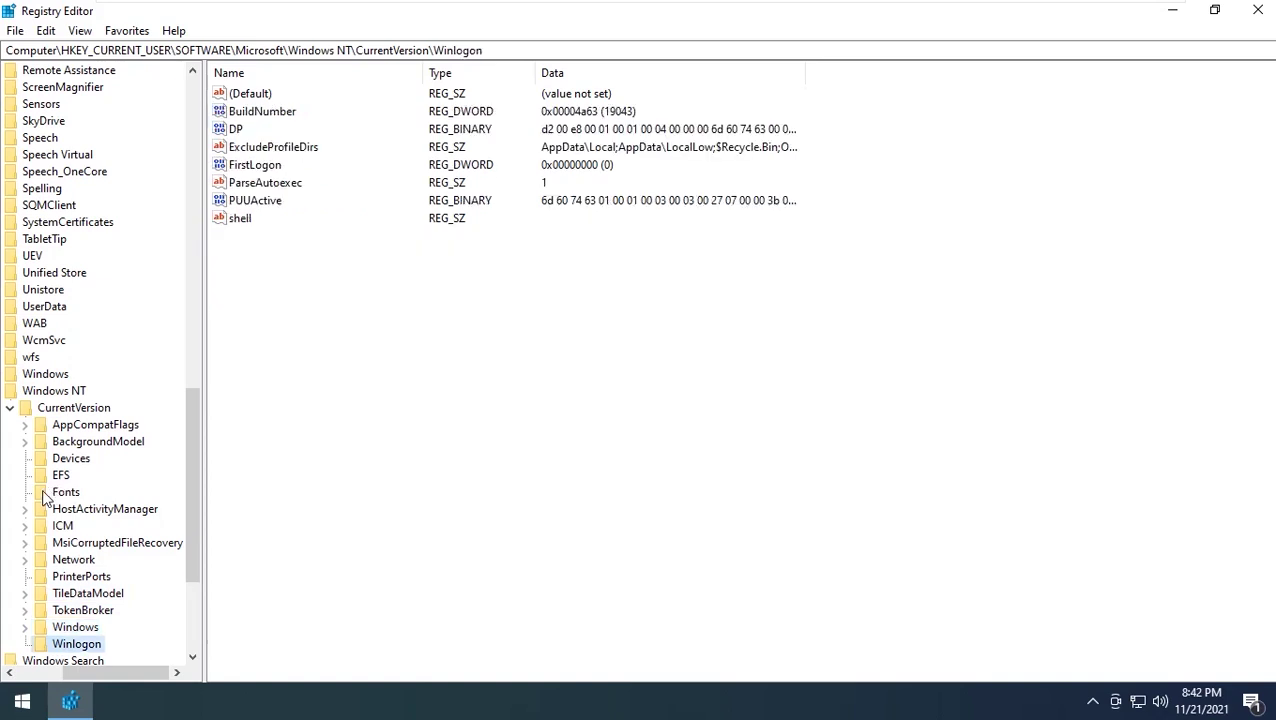
key(Down)
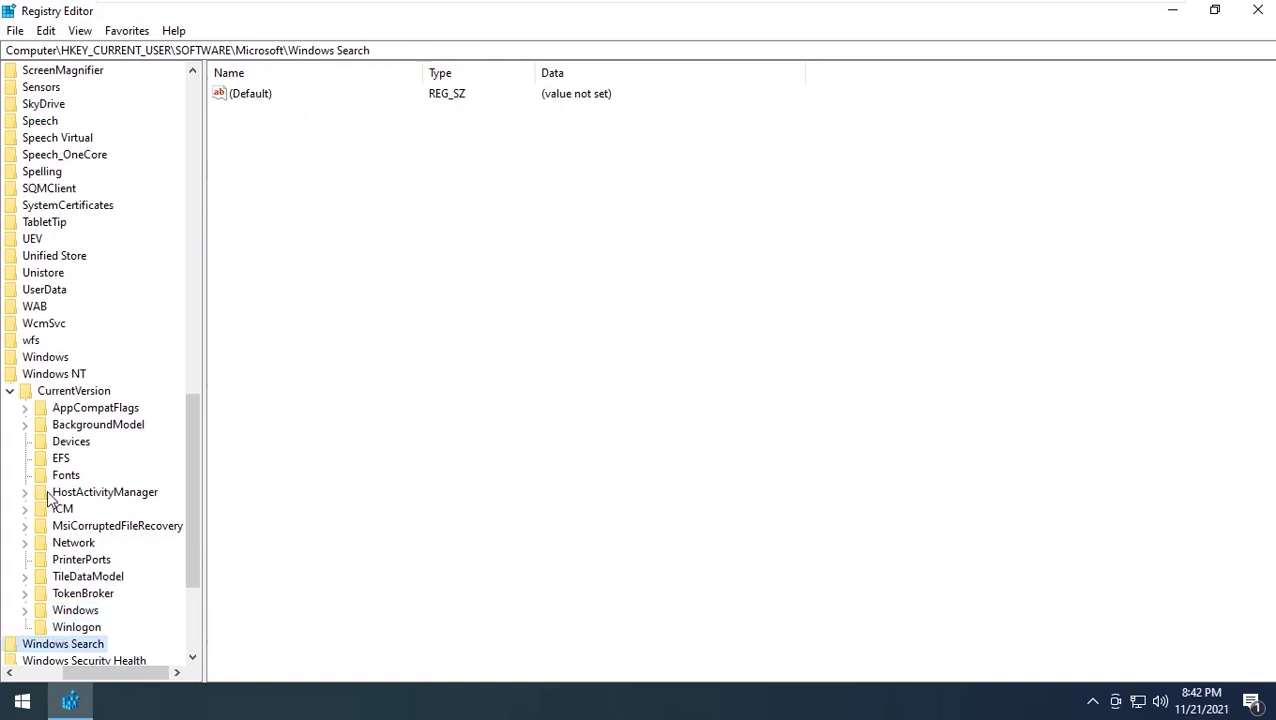
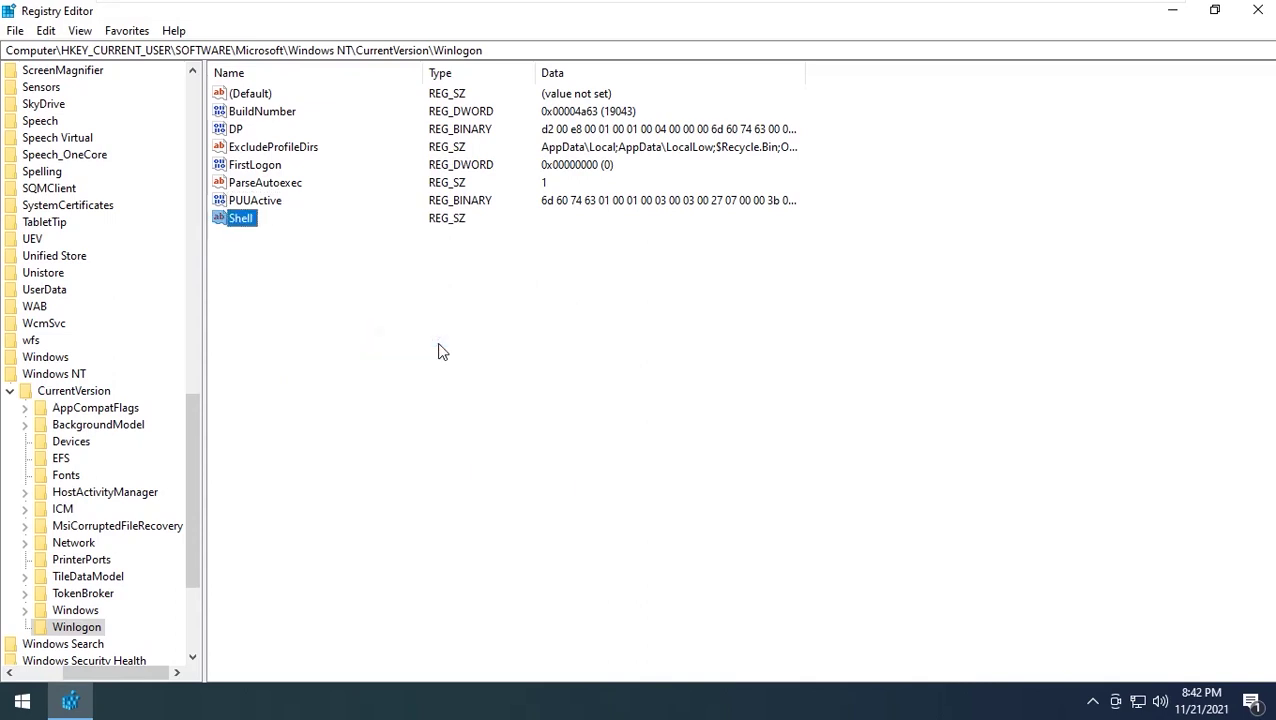
Confirm the new string value's name as Shell in the Winlogon key
click(434, 349)
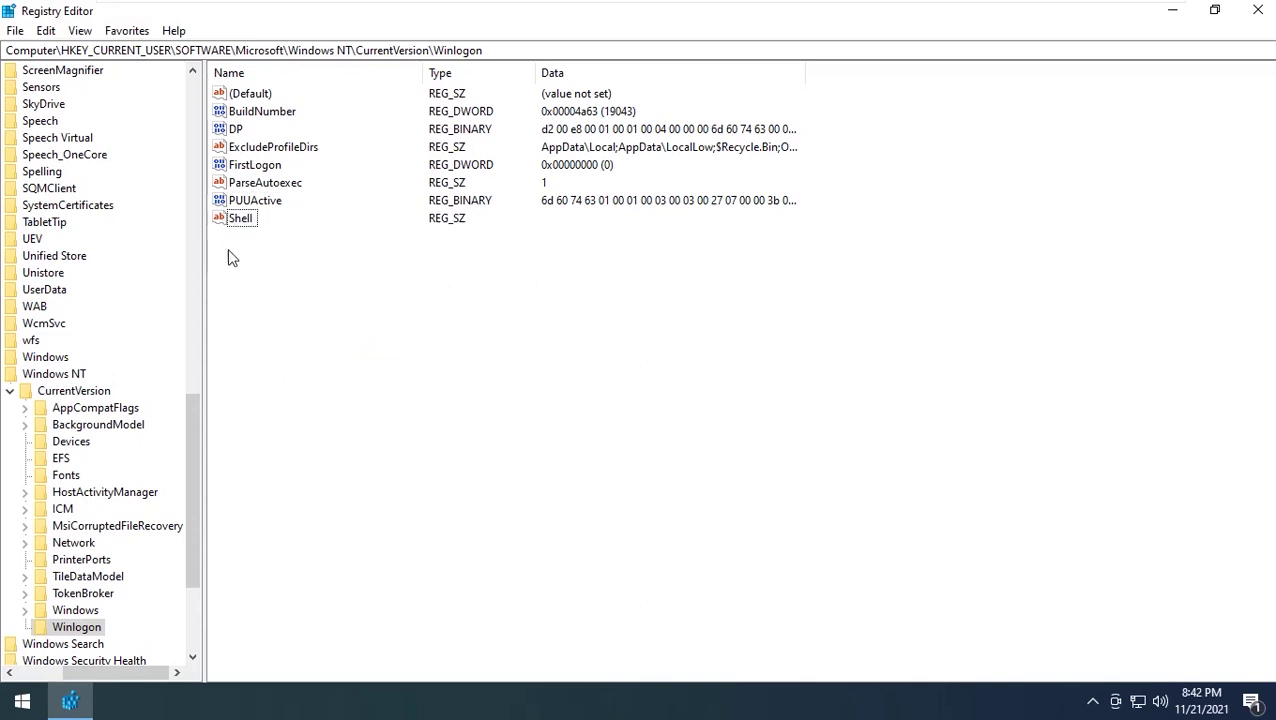
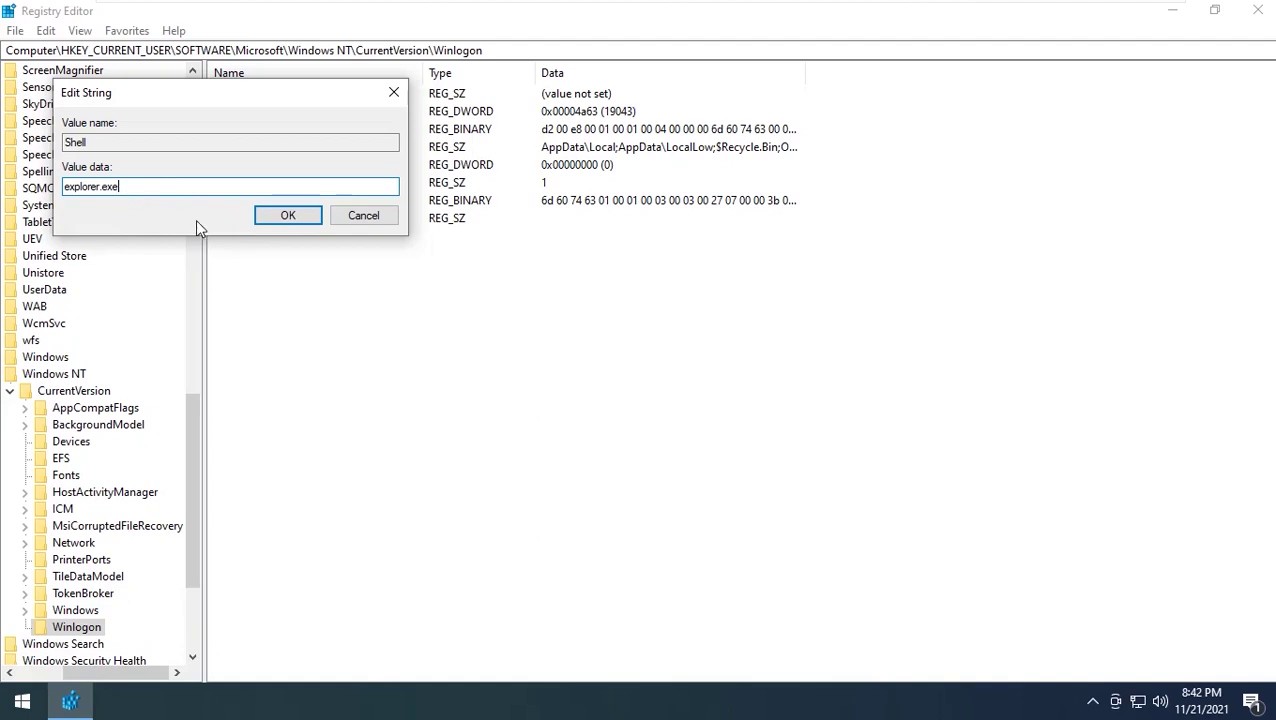
Confirm 'explorer.exe' as the Value data of the Shell string in HKCU's Winlogon key
double_click(152, 188)
click(316, 215)
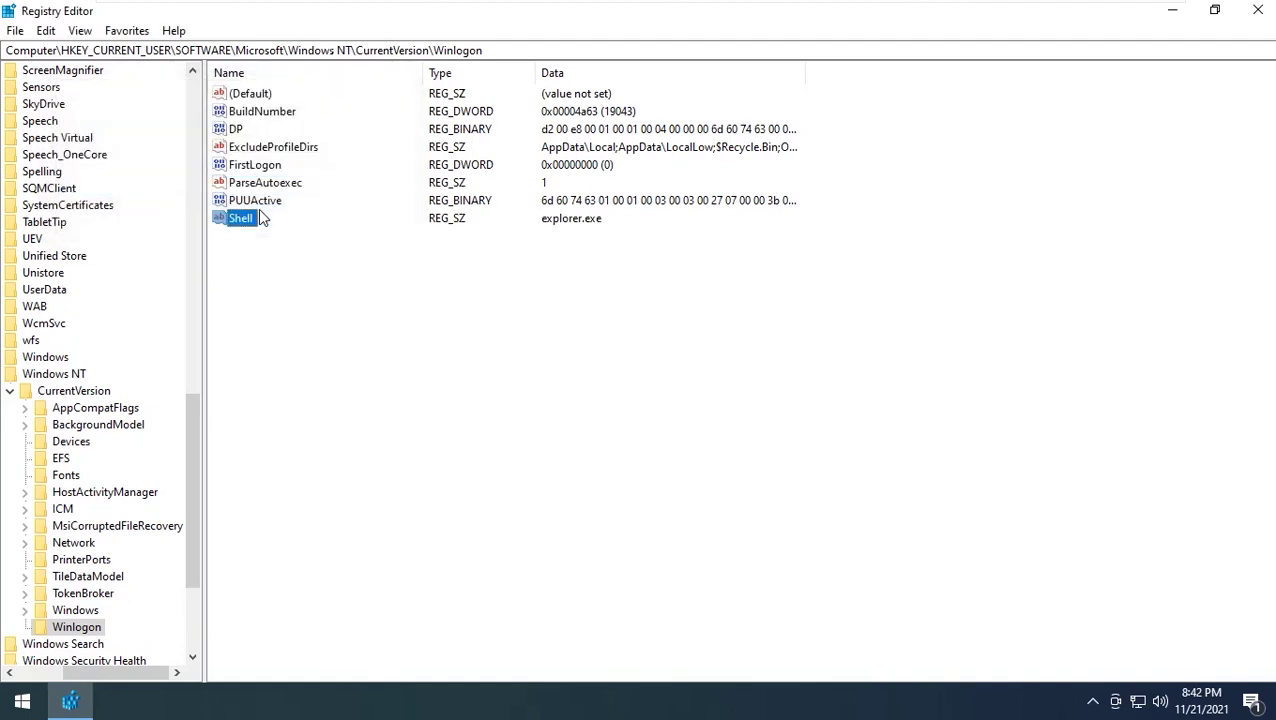
click(336, 284)
scroll(135, 570, down, 3)
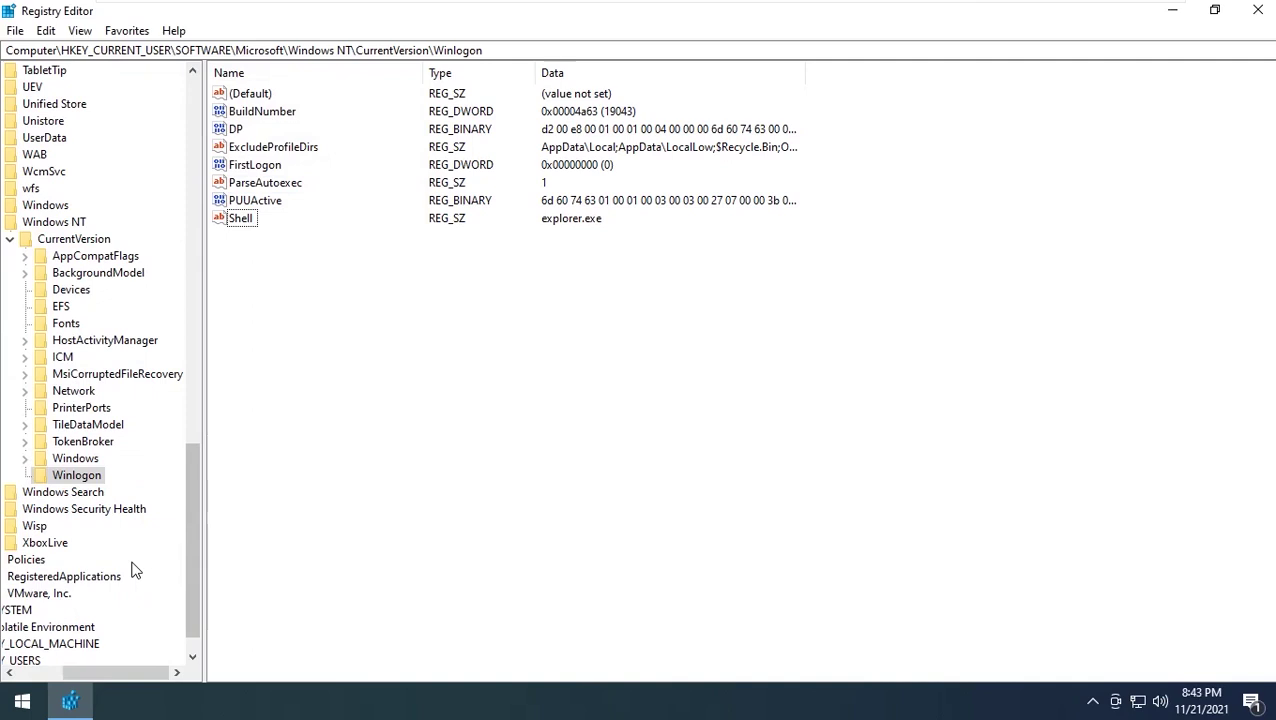